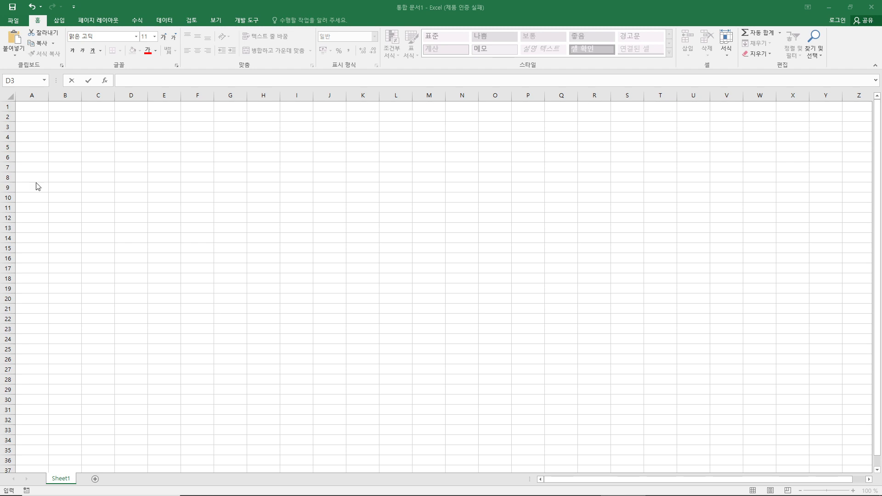
Step: Enter the headers 일자 in cell D3 and 내용 in cell E3
left_click(134, 125)
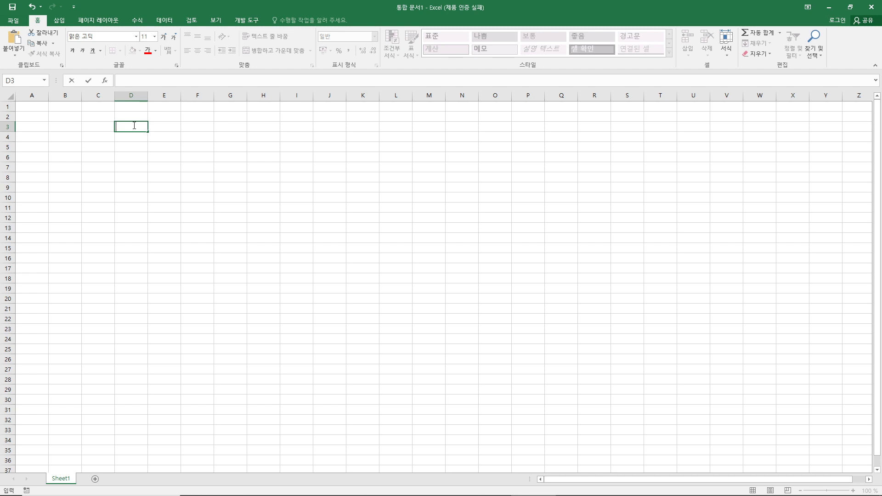
type("일자")
key("Return")
key("Up")
key("Right")
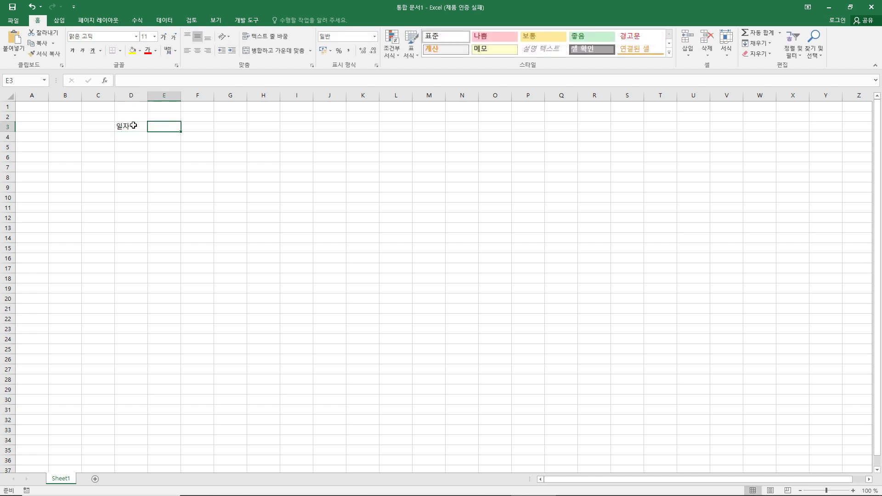
type("내")
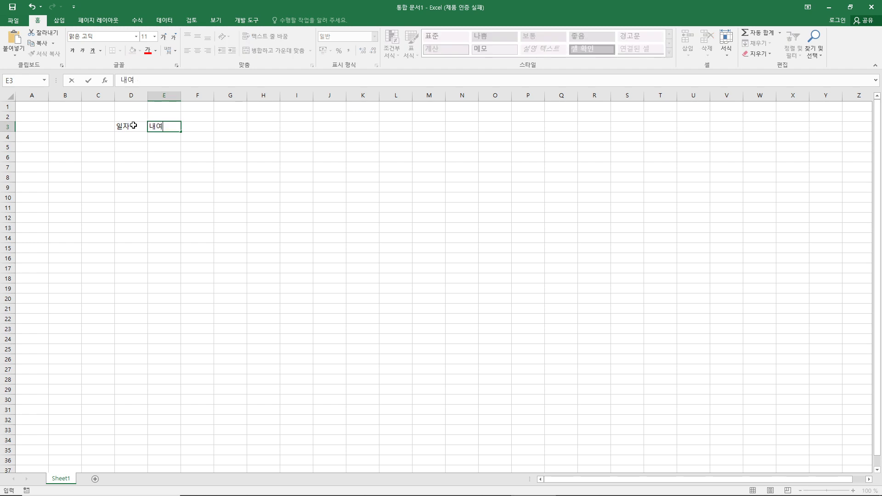
type("용")
key("Return")
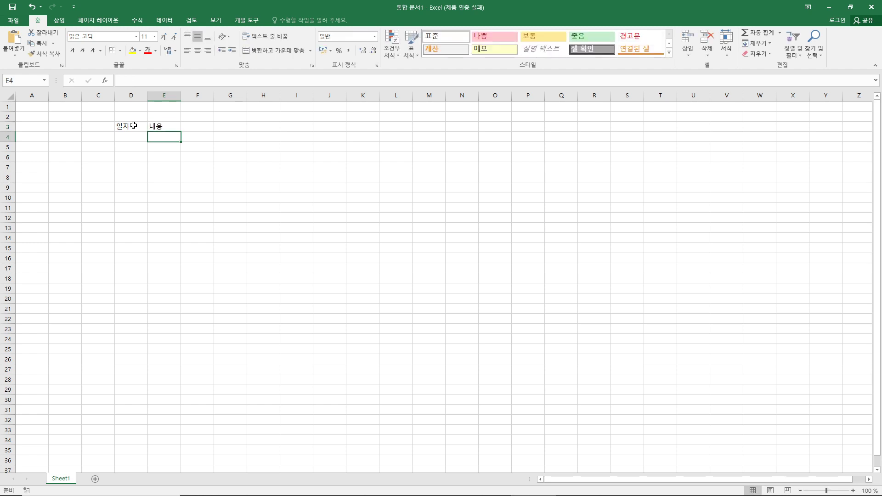
Step: Enter the date 2023년04월28일 in cell D4 under the 일자 header
left_click(127, 139)
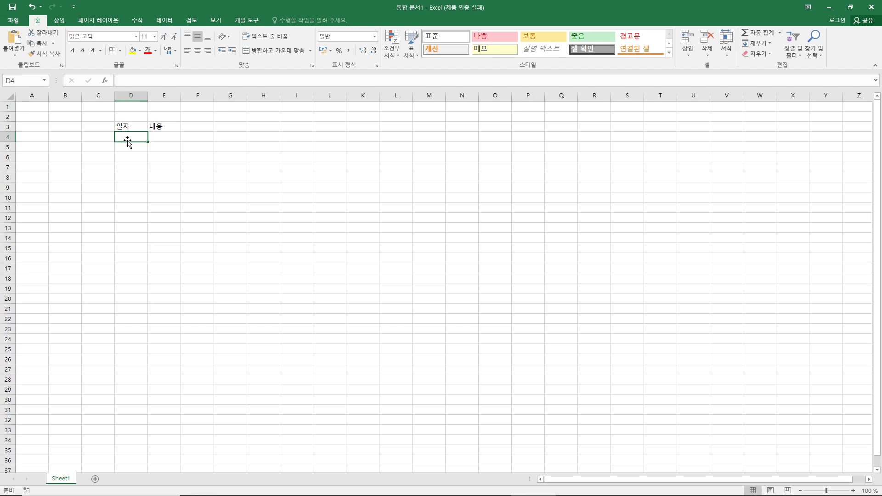
type("2023")
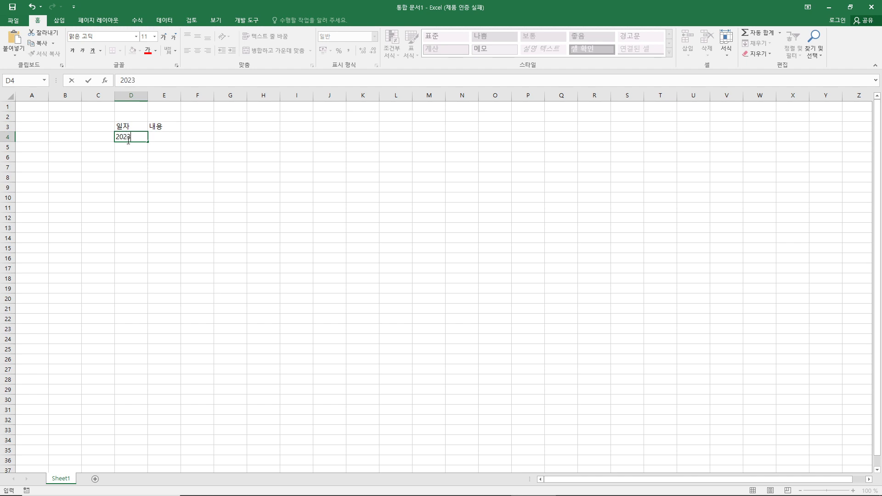
type("년04월")
type("28일")
key("Return")
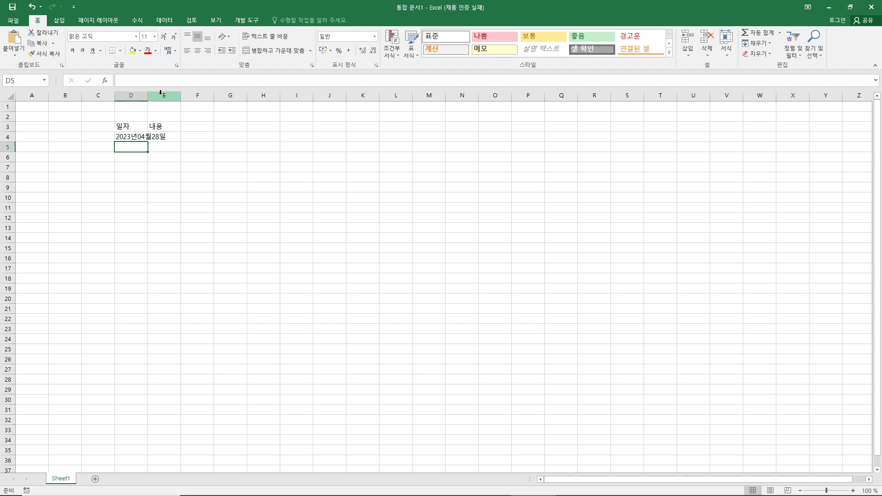
Step: Widen column D to fit the date and autofill D4 down to D8
left_click(138, 134)
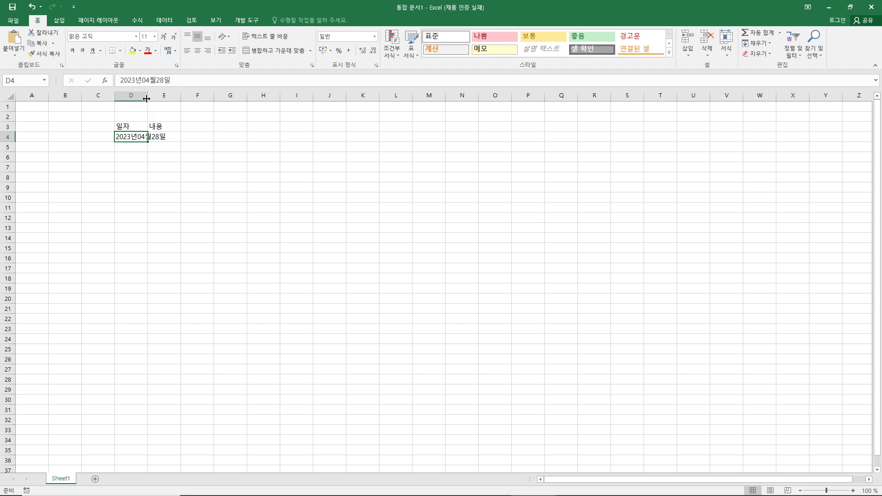
left_click_drag(146, 98, 172, 98)
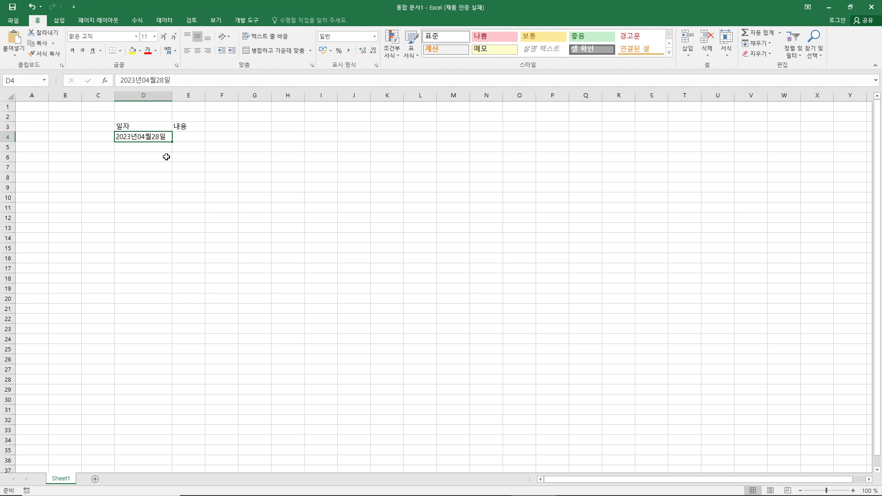
left_click_drag(175, 140, 172, 183)
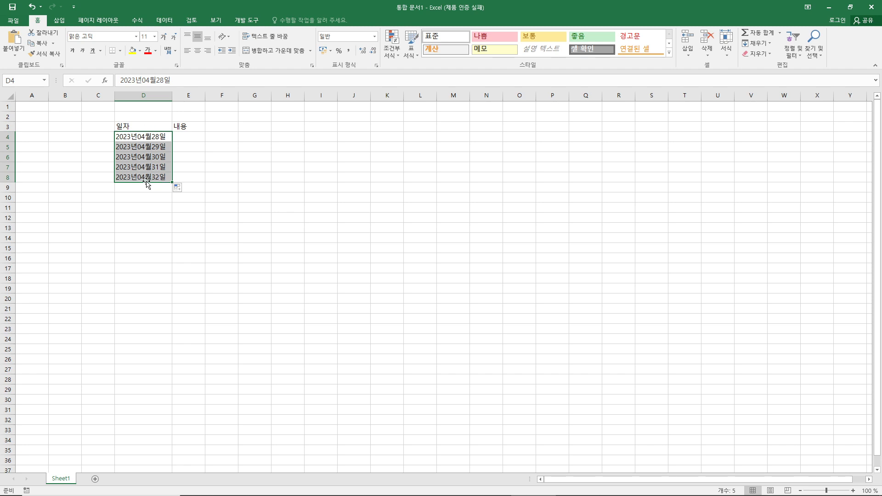
Step: Move the 내용 header from E3 to F3 to free column E
left_click(179, 128)
left_click_drag(205, 128, 222, 128)
left_click(198, 128)
Step: Enter 2023.04.28 in cell E4 and autofill it down to E8
left_click(193, 139)
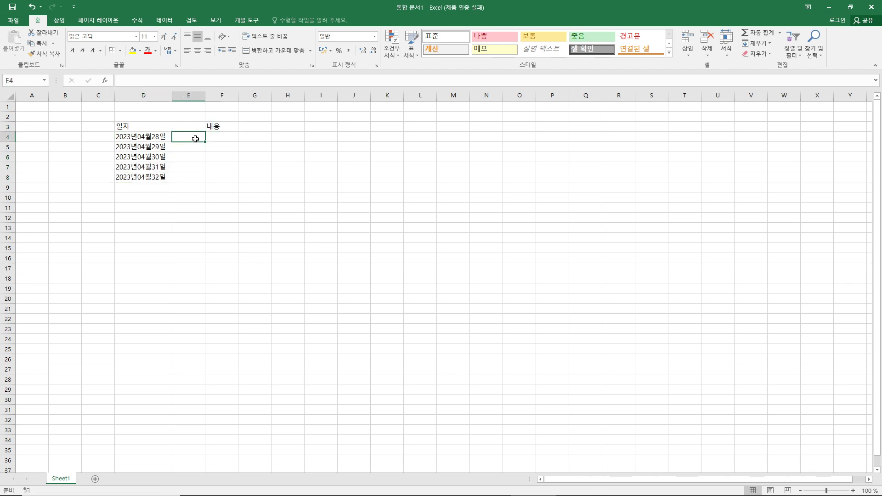
type("20")
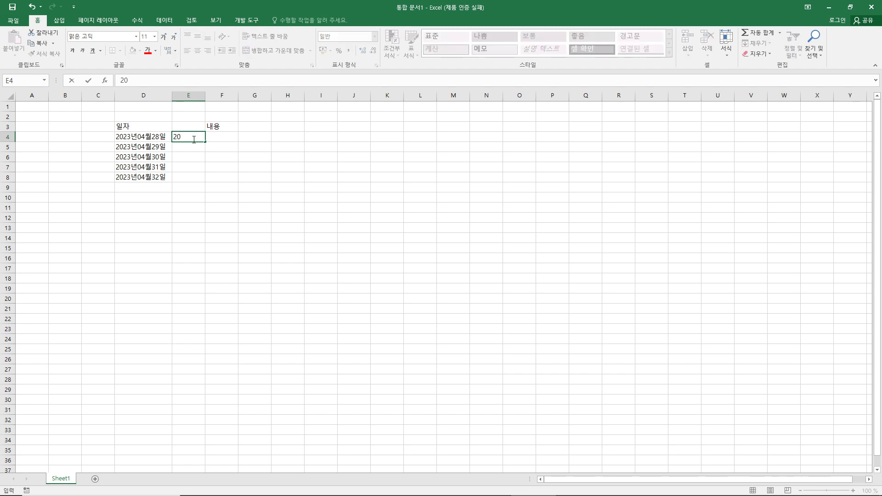
type("23.04.28")
key("Return")
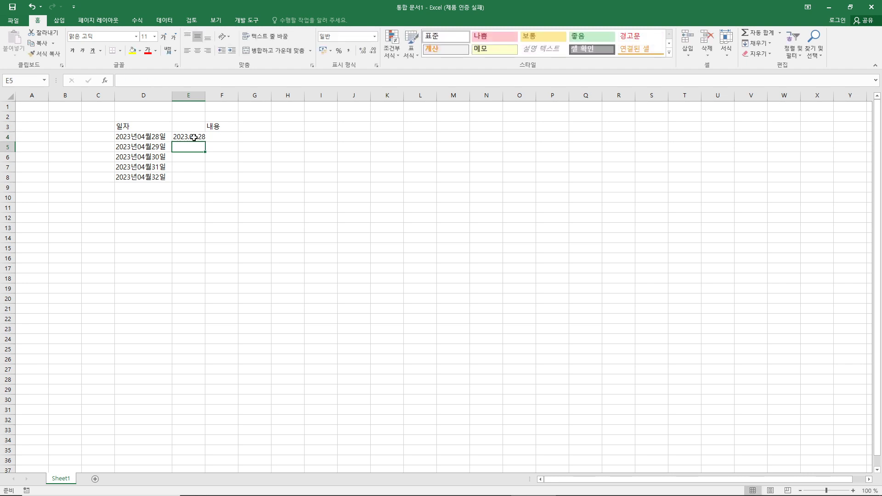
left_click(193, 137)
left_click_drag(205, 150, 210, 184)
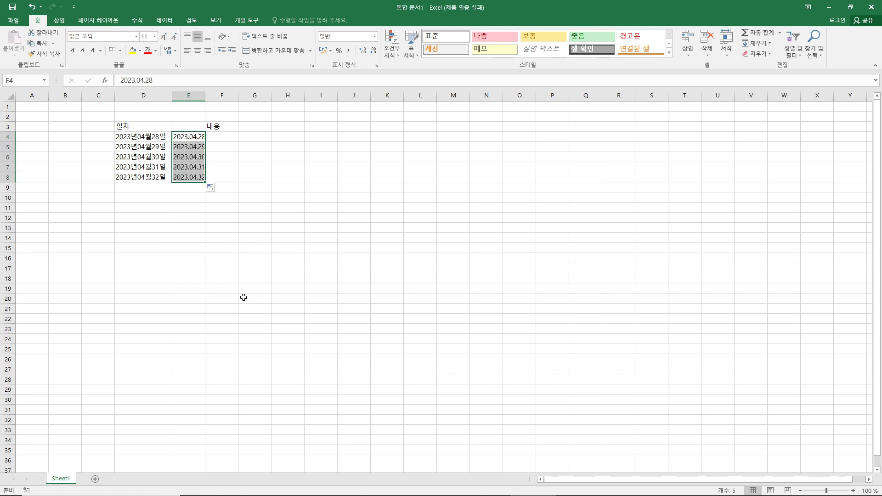
Step: Move the 내용 header from F3 to G3 and enter the date 2023-04-28 in cell F4
left_click(226, 129)
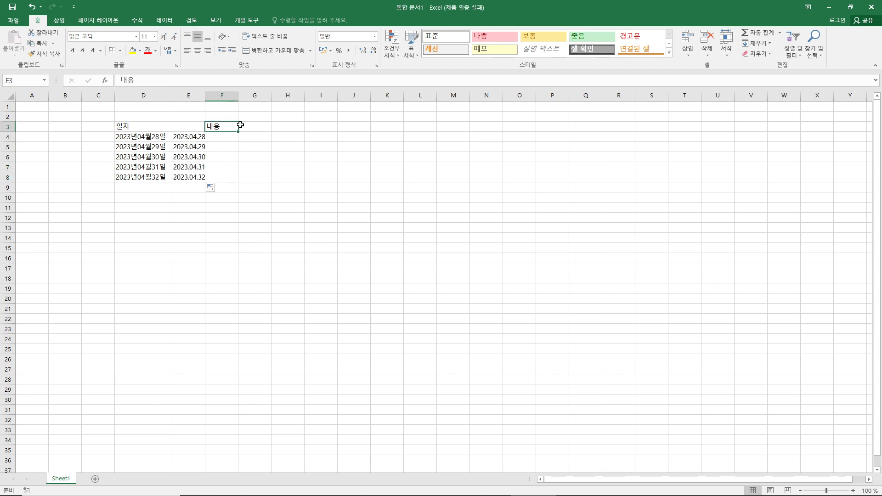
left_click_drag(238, 127, 247, 131)
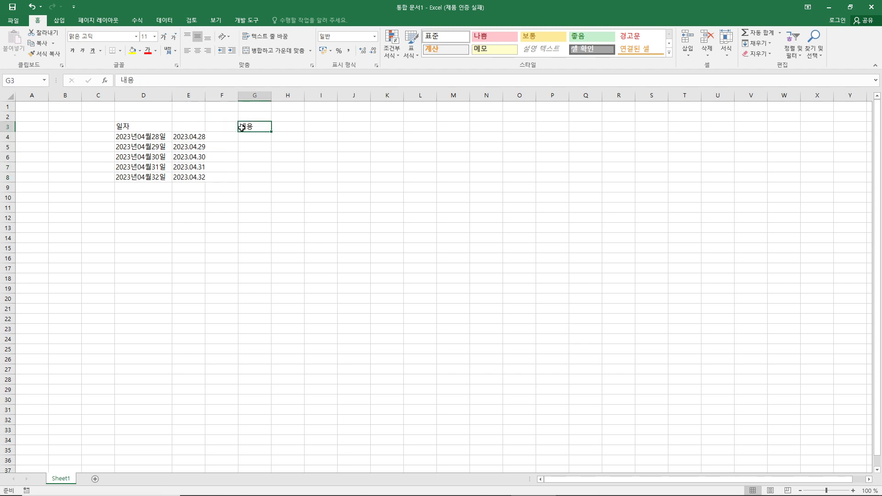
left_click(229, 137)
type("2023")
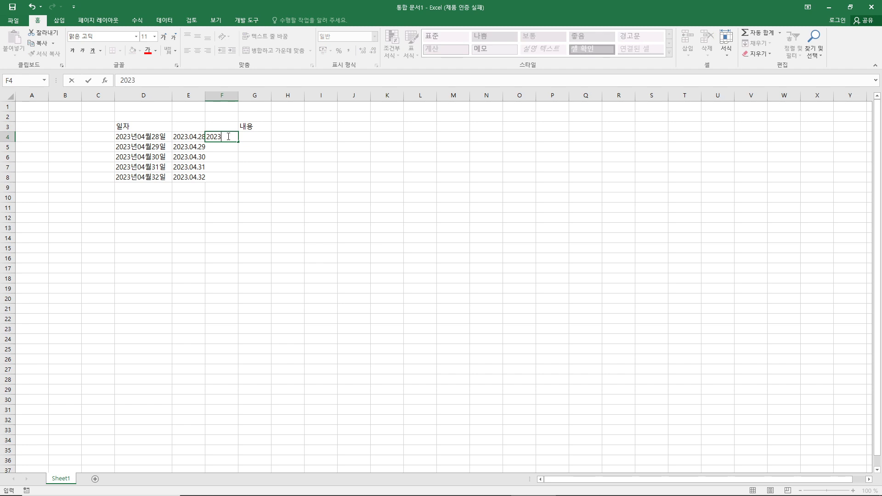
type("-04-28")
key("Return")
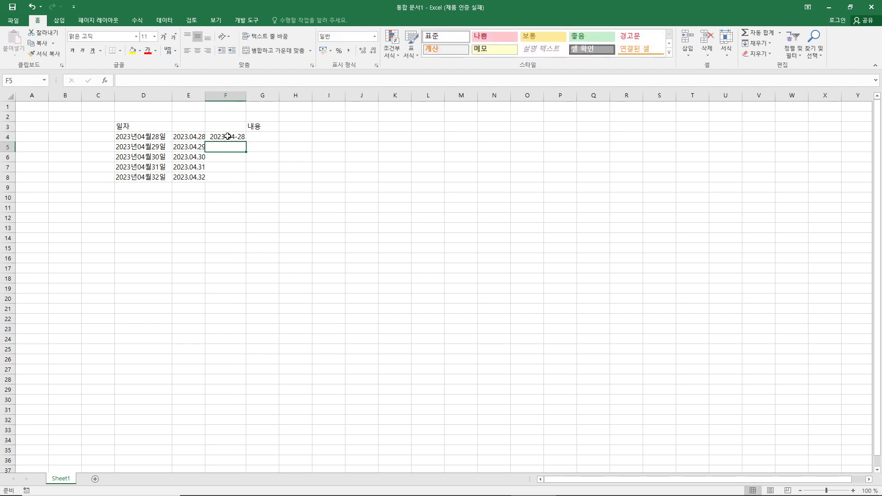
Step: Autofill the date in F4 down to F8
left_click(233, 138)
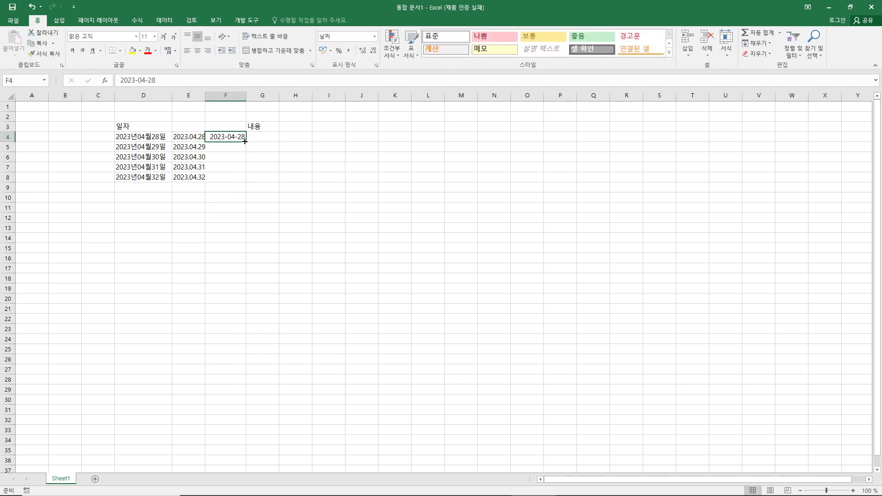
left_click_drag(245, 142, 247, 172)
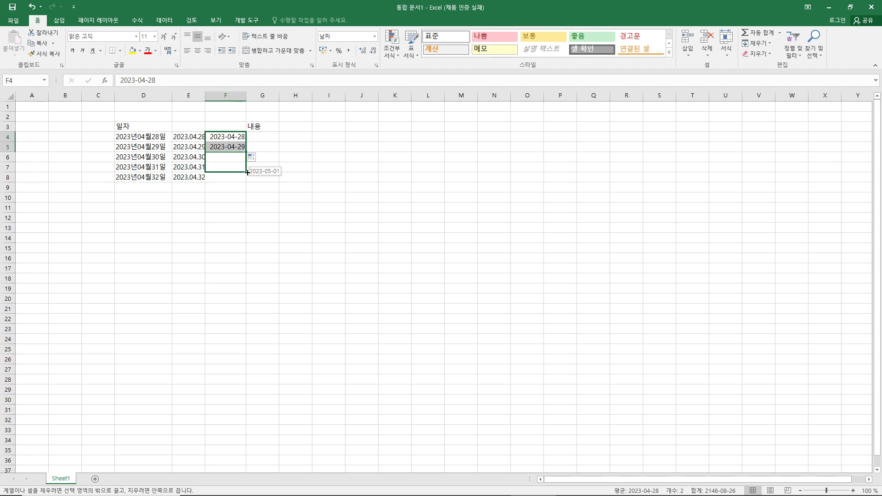
mouse_move(247, 172)
left_mouse_down()
mouse_move(248, 163)
mouse_move(247, 182)
left_mouse_up()
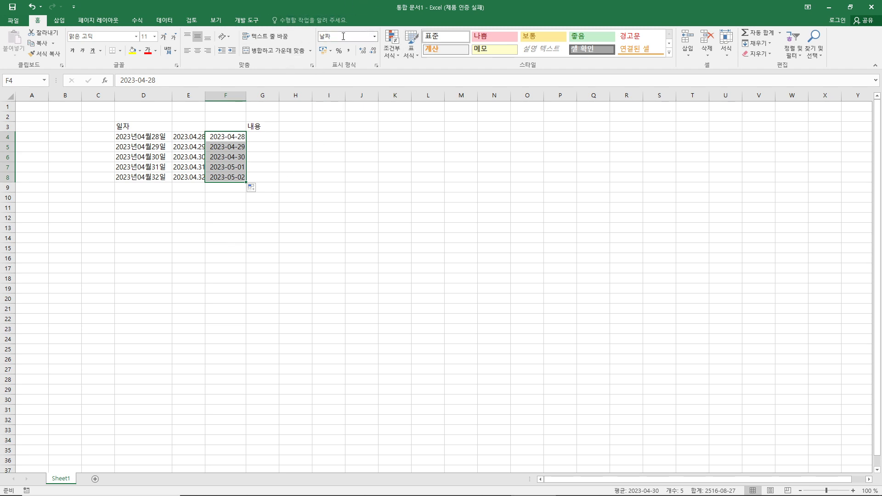
Step: Apply the 자세한 날짜 format to the dates in F4:F8, followed by the 2012년 3월 date type
left_click(375, 38)
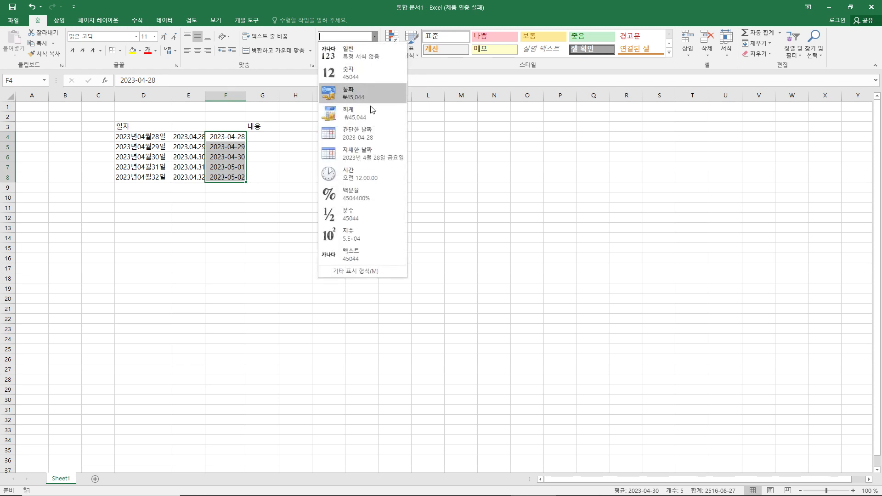
left_click(380, 158)
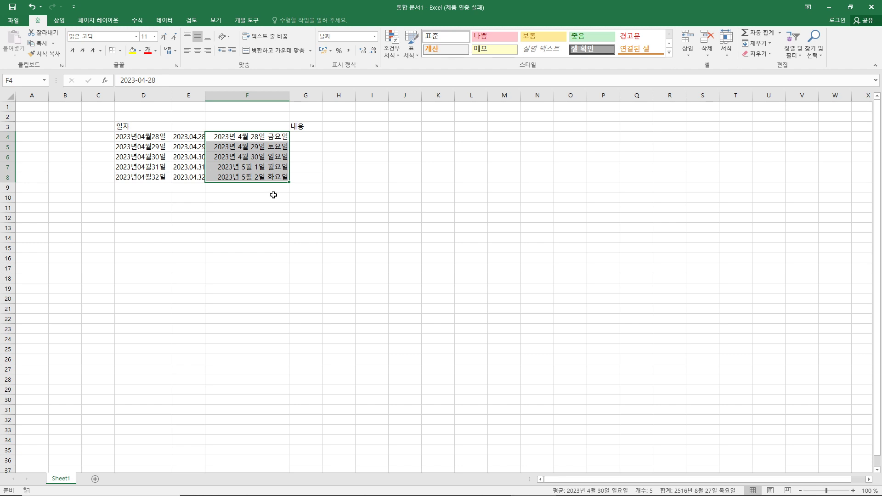
left_click(375, 37)
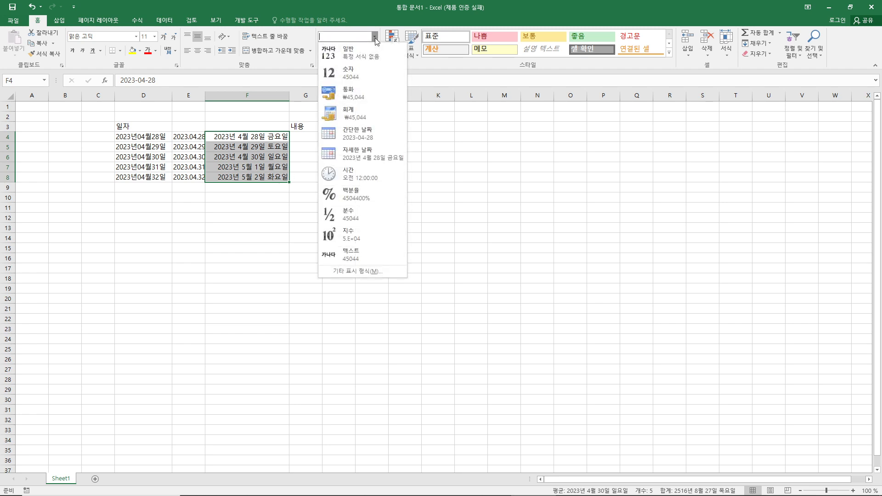
left_click(379, 270)
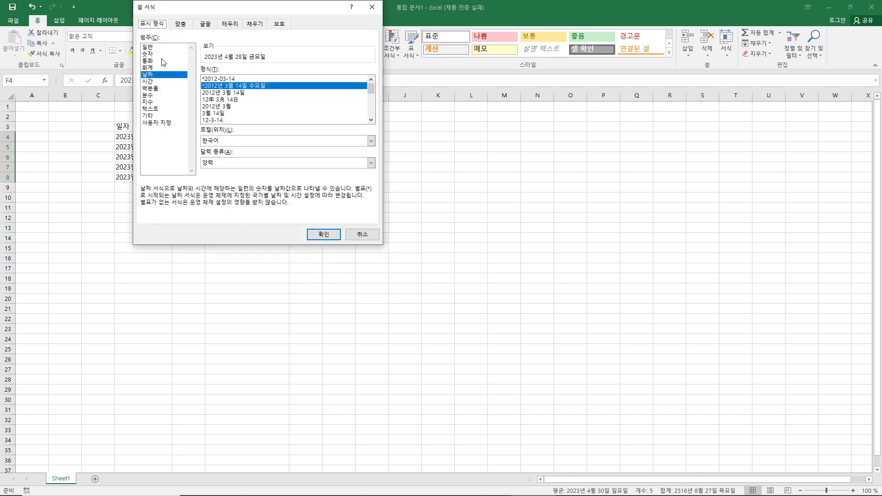
left_click(223, 108)
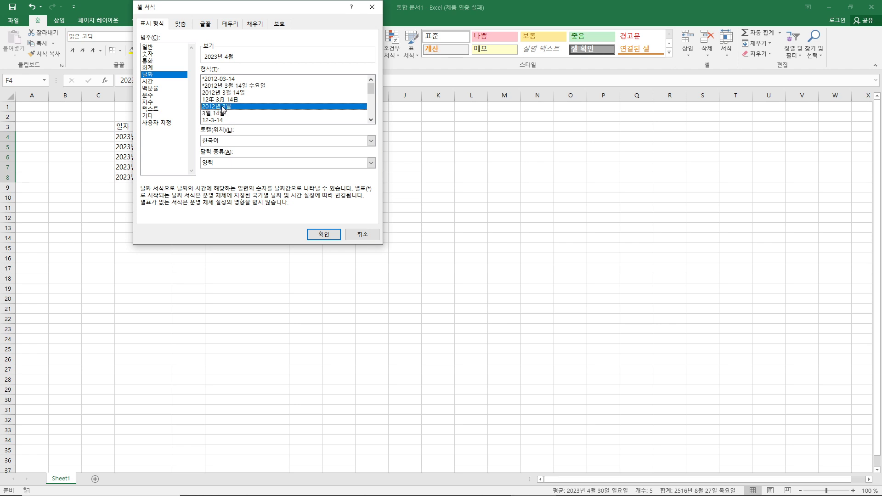
left_click(319, 232)
left_click(266, 158)
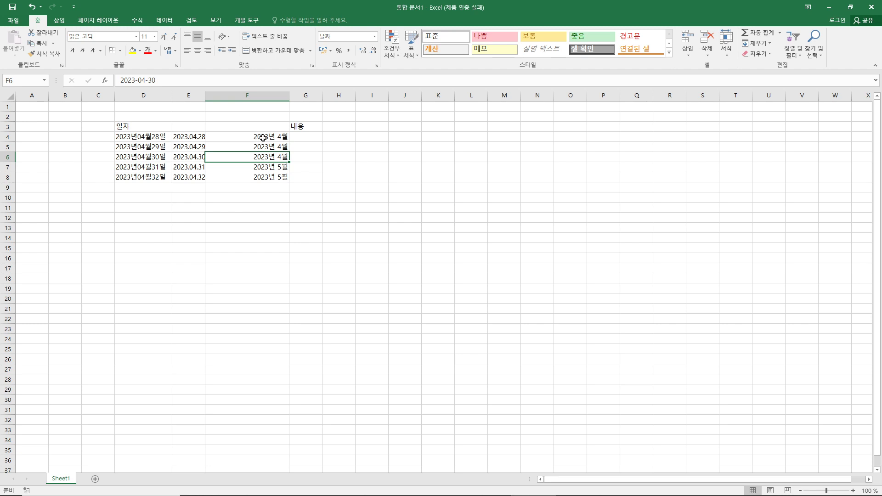
Step: Format the dates in F4:F8 with the 3월 14일 date type to show only month and day
left_click_drag(263, 138, 268, 177)
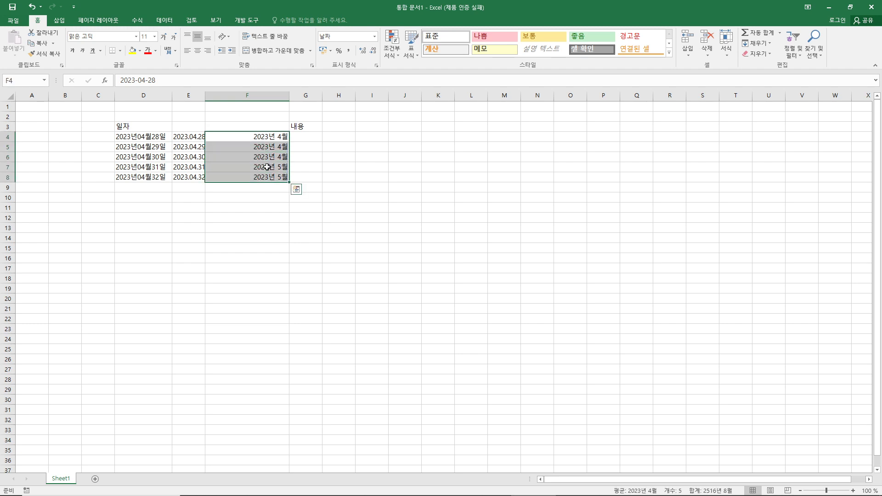
left_click(374, 36)
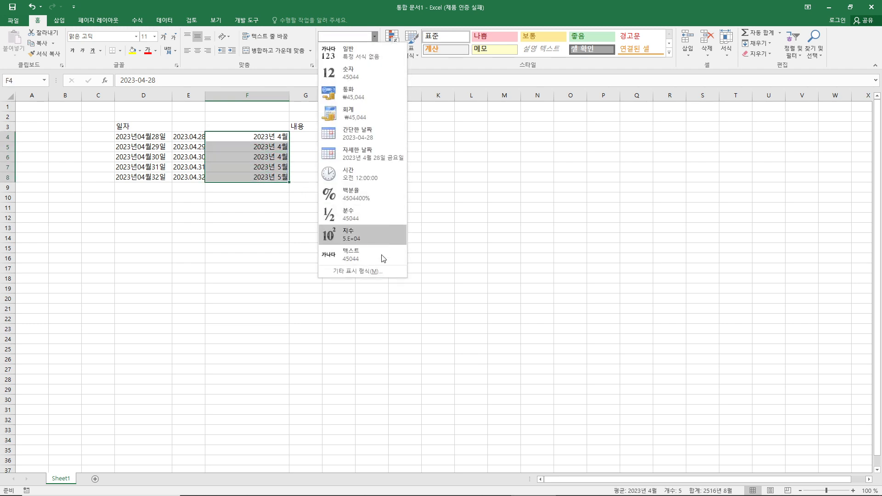
left_click(371, 272)
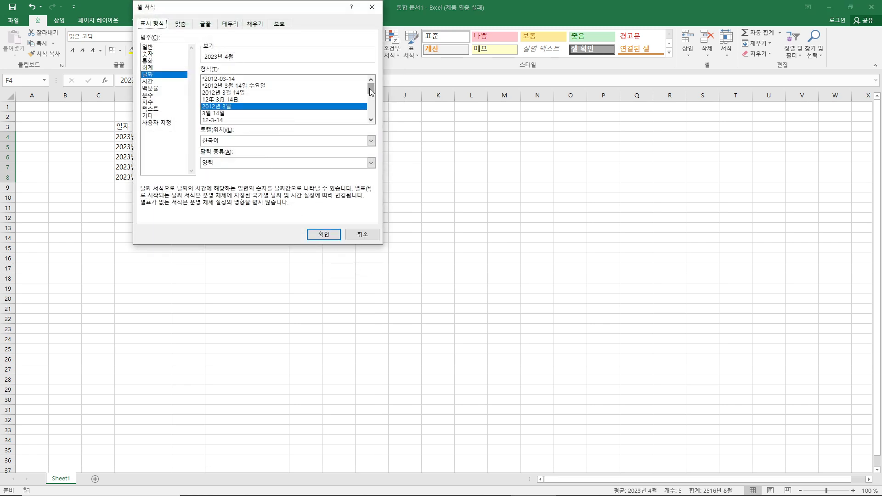
left_click_drag(368, 88, 372, 96)
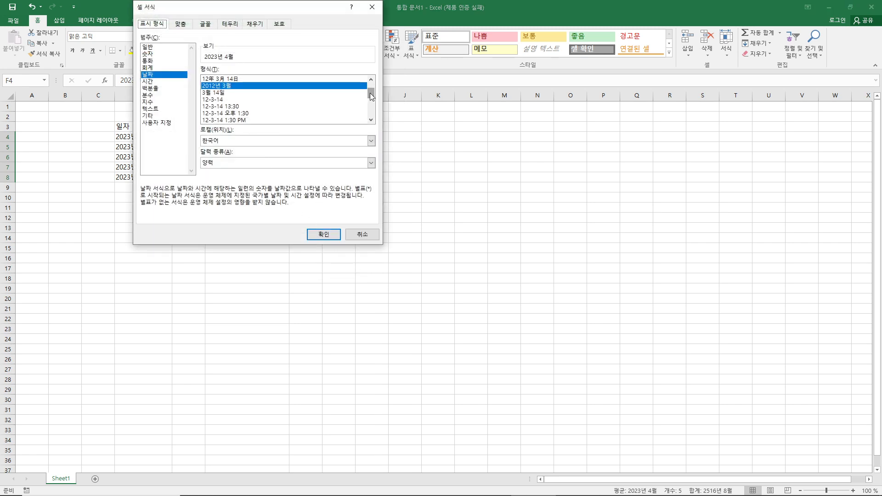
left_click(216, 94)
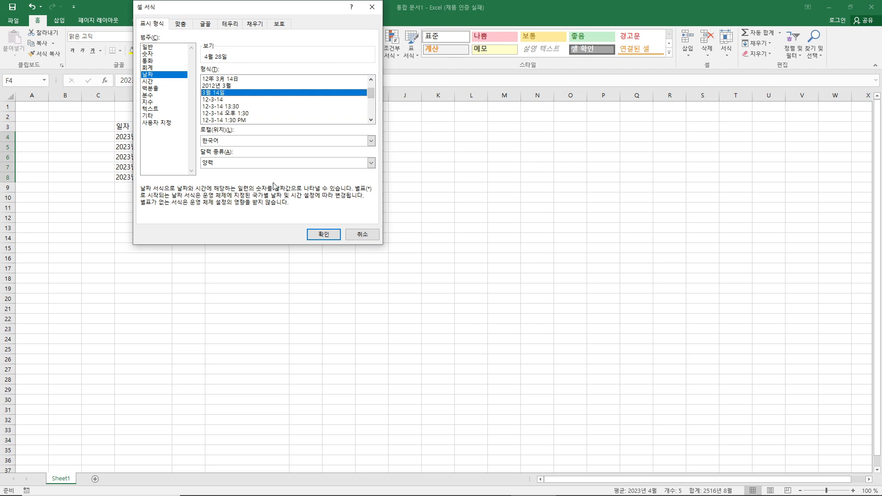
left_click(324, 234)
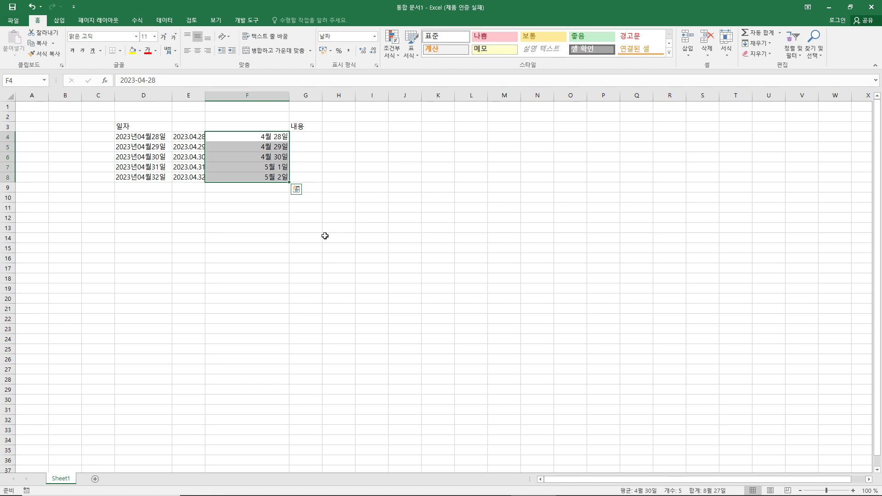
Step: Apply the custom date format yy-mm-dd to F4:F8 and fit column F's width to its contents
left_click(375, 36)
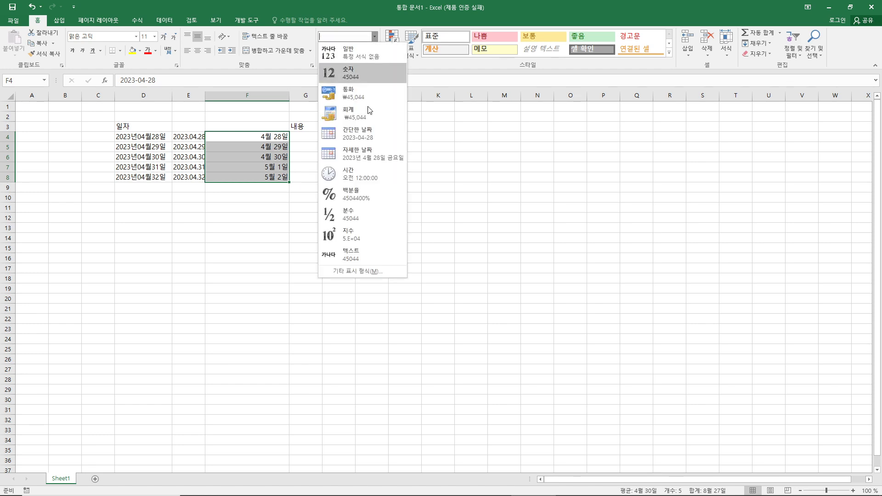
left_click(372, 272)
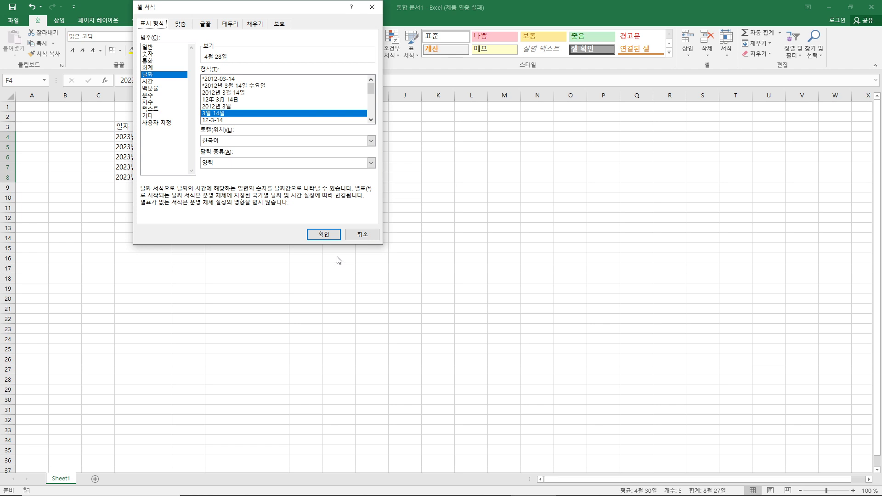
left_click(165, 123)
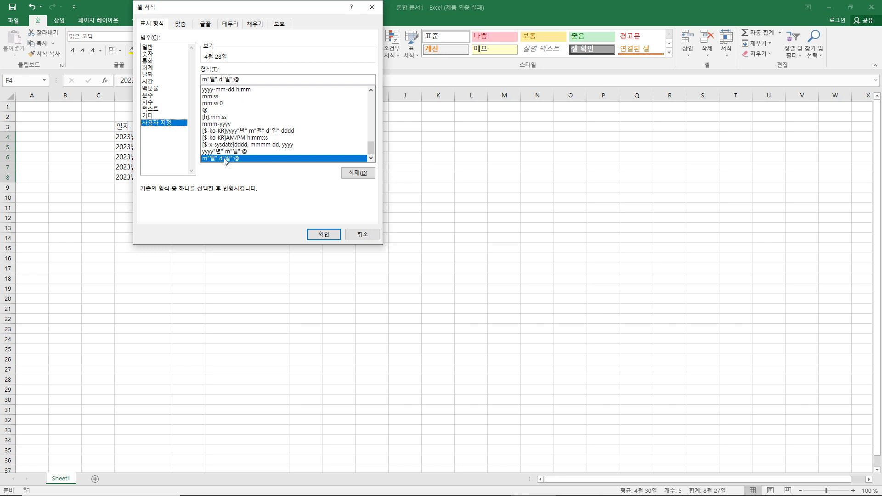
left_click(213, 90)
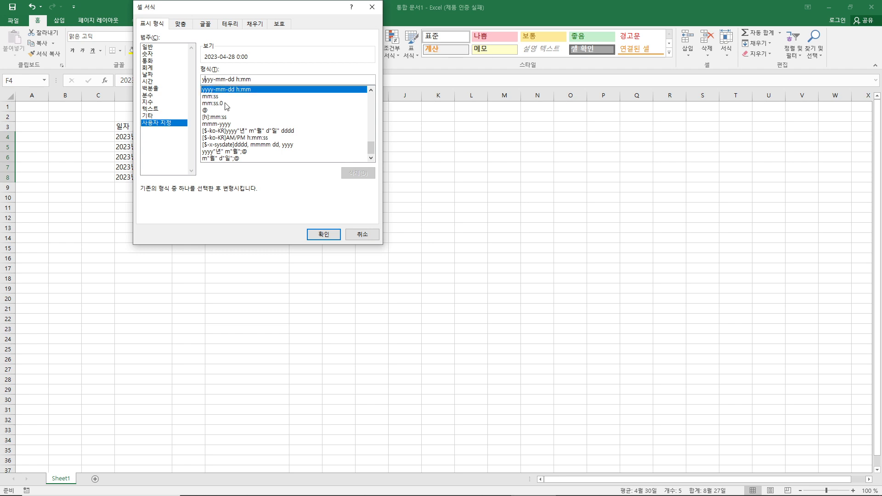
left_click(207, 80)
key("BackSpace")
key("BackSpace")
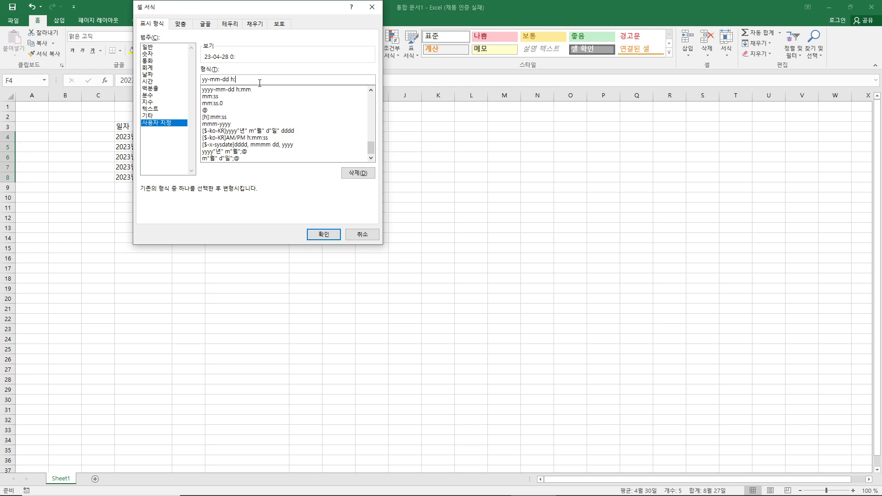
left_click(324, 237)
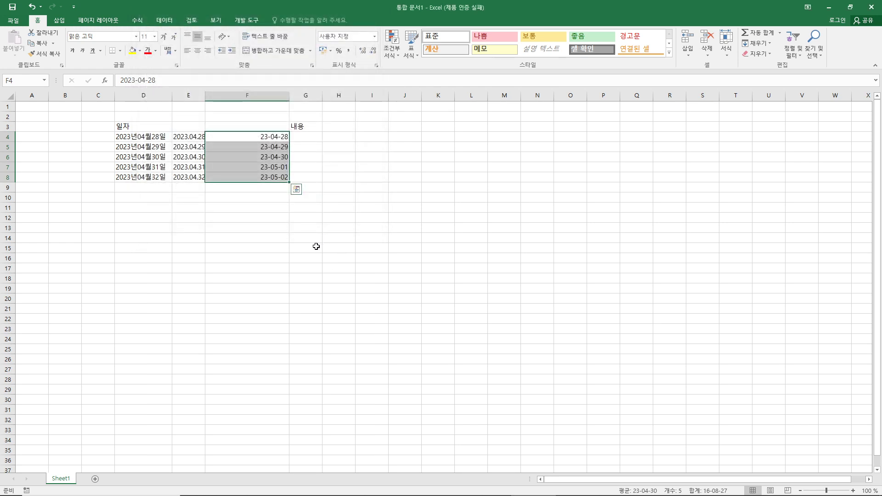
double_click(287, 100)
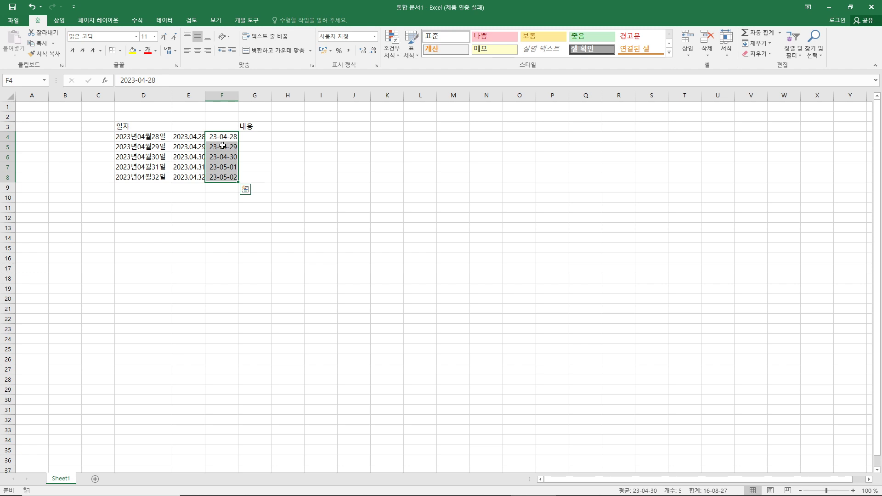
Step: Enter 2023 in cell G4, and extend the entry to the full date 2023-04-28
left_click(247, 137)
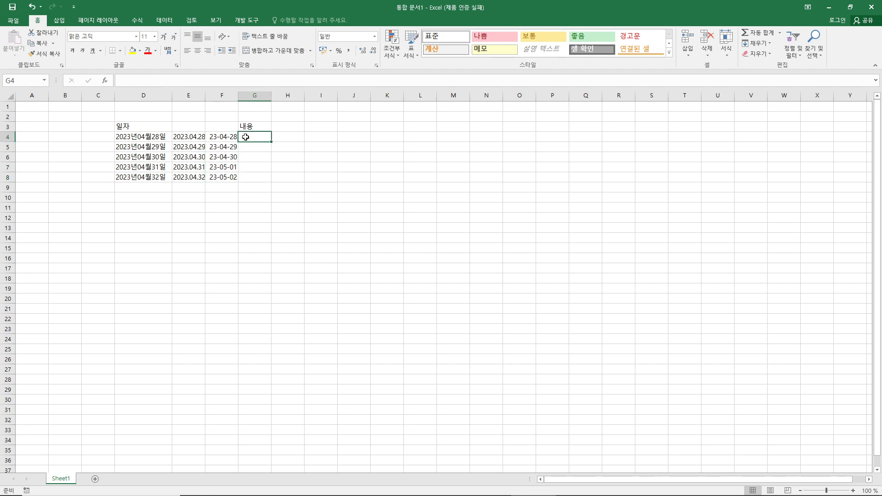
type("2023")
key("Return")
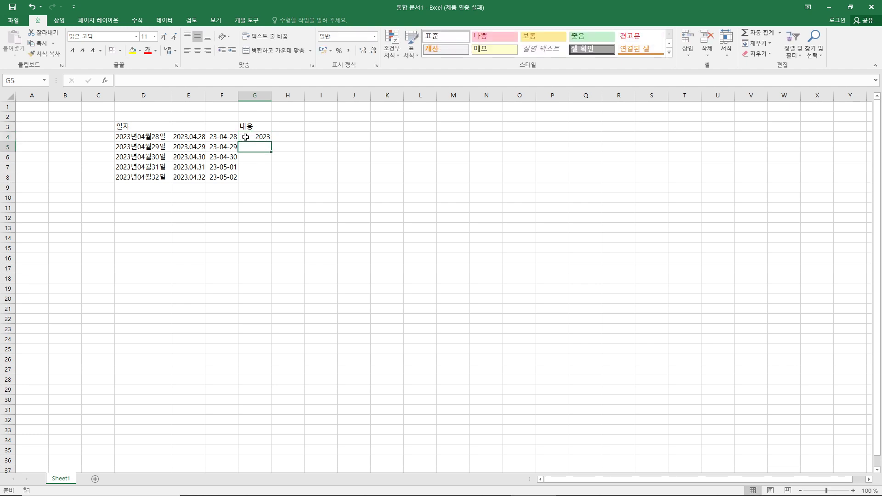
left_click(245, 137)
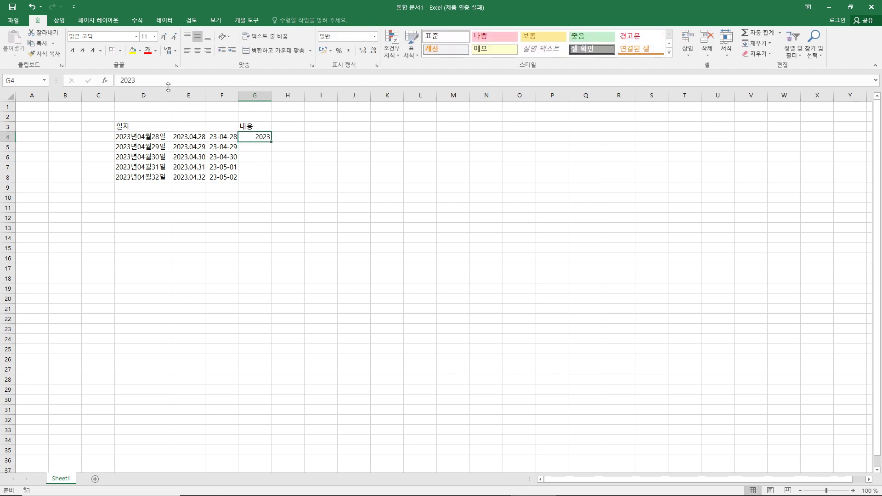
left_click(188, 80)
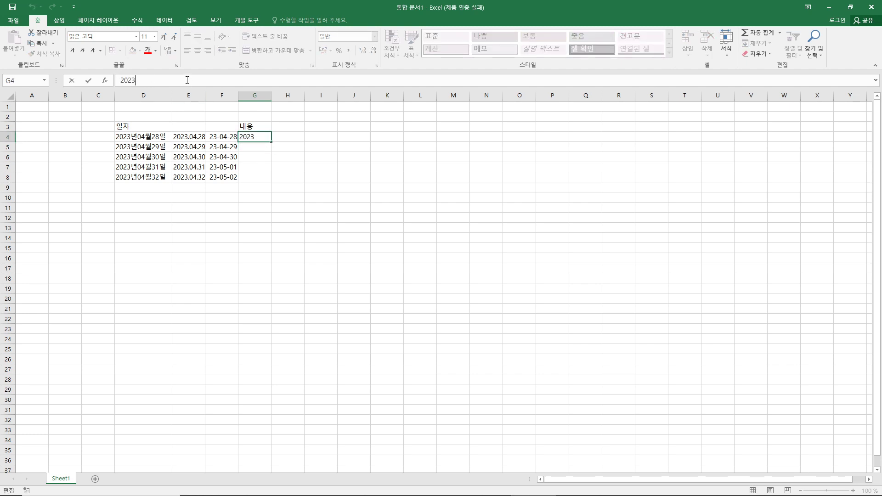
type("-04-28")
key("ctrl+Return")
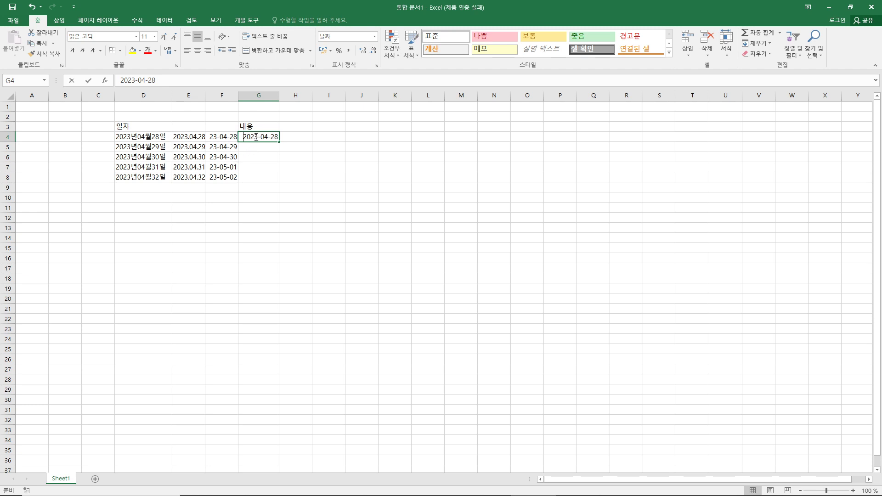
Step: Re-enter the date in G4 with a two-digit year as 23-04-28 and autofill it down to G8
type("23")
key("Return")
key("Up")
type("23-")
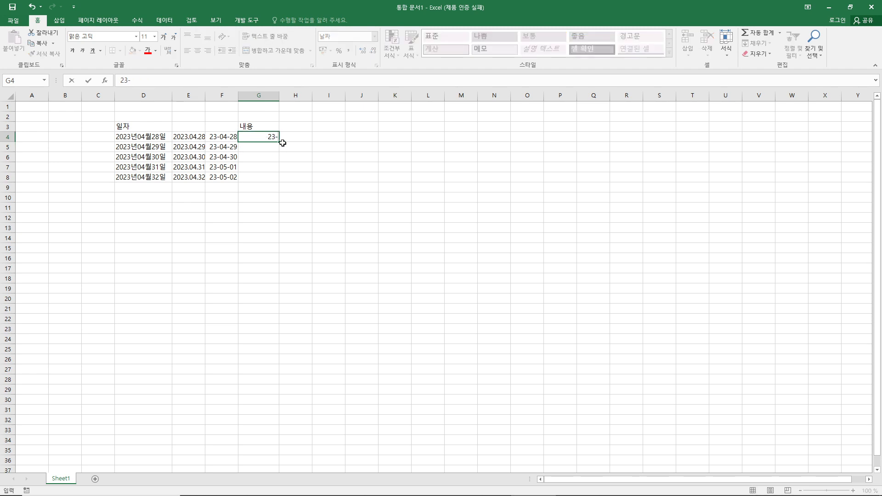
type("04-28")
key("Return")
key("Up")
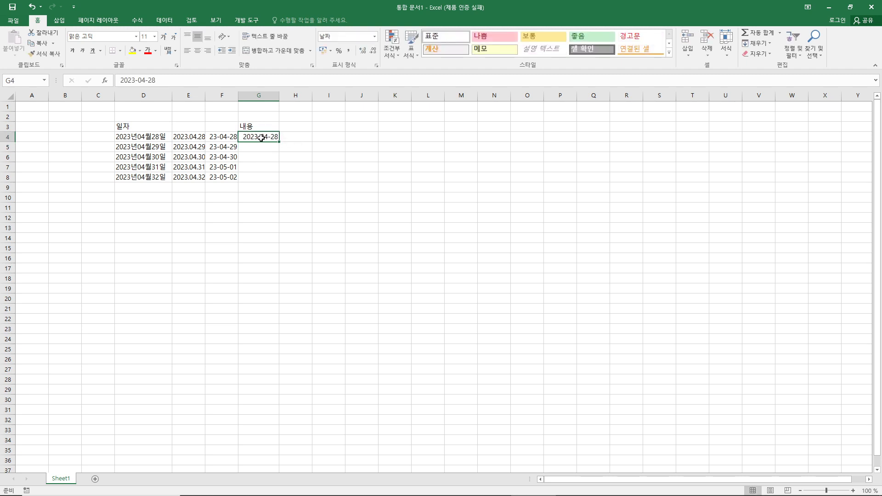
left_click_drag(284, 142, 284, 184)
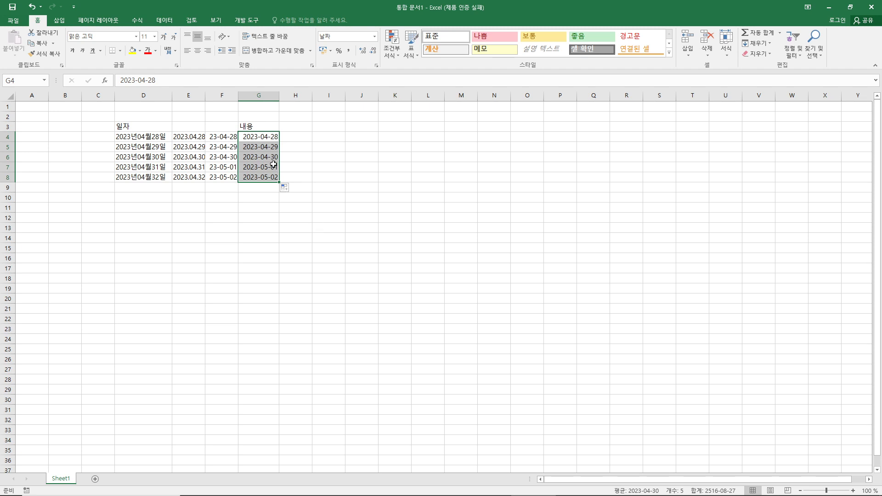
Step: Clear all the dates in D4:G8 and enter the date 23-04-02 in cell D4
left_click_drag(143, 137, 264, 178)
key("Delete")
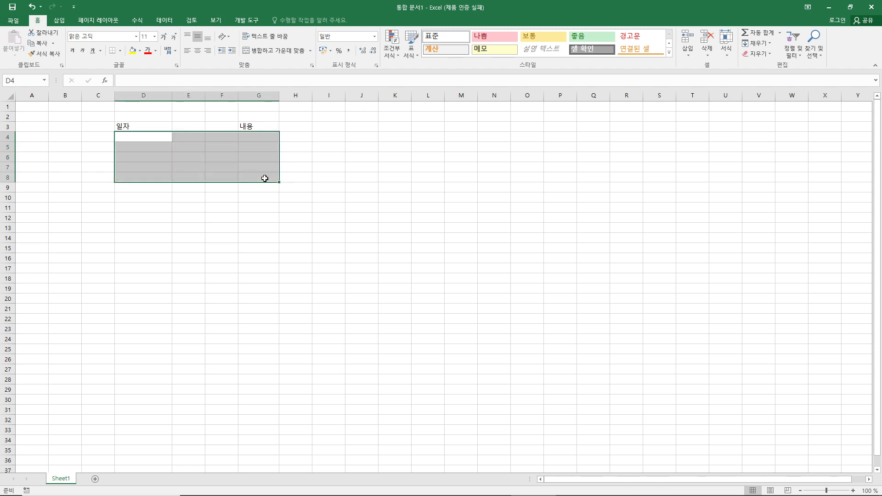
left_click(135, 134)
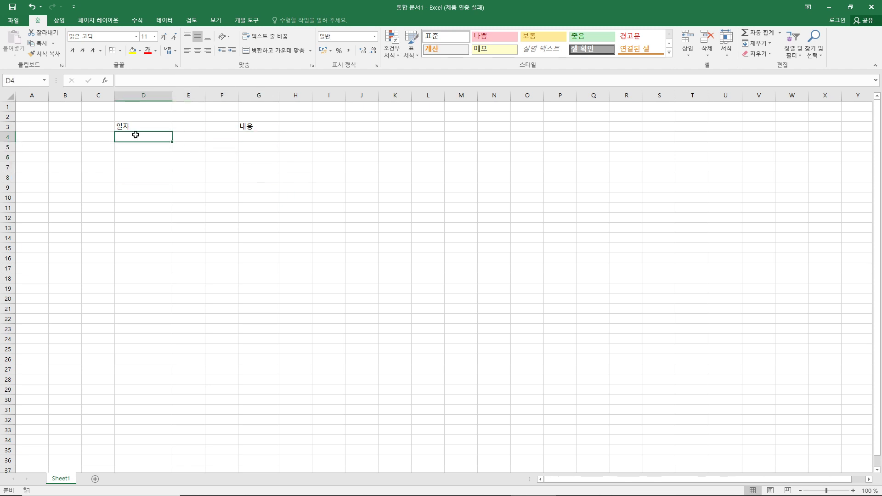
type("23")
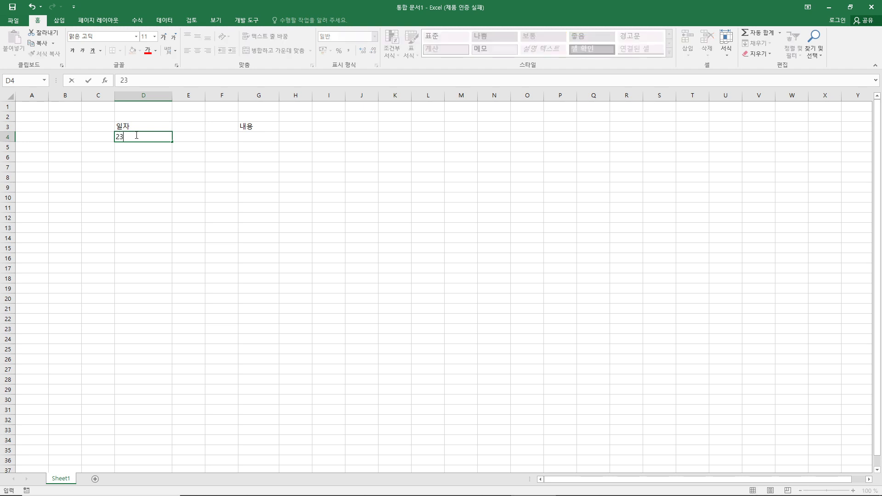
type("-04-02")
key("Return")
left_click(164, 135)
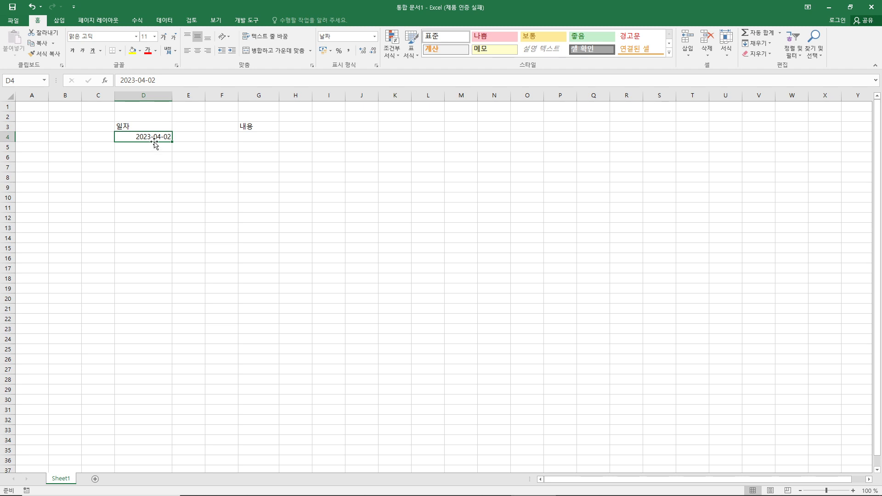
Step: Apply the custom date format yy-mm-dd to D4 and autofill the date down to D9
left_click(374, 38)
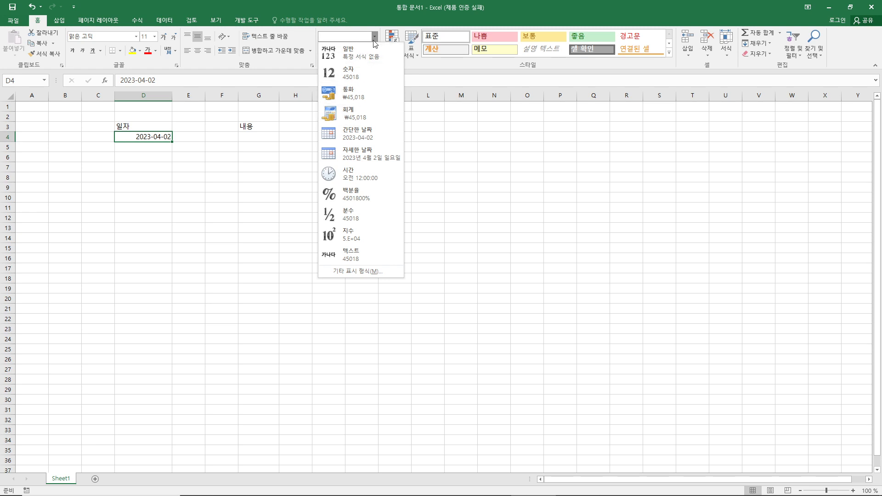
left_click(363, 271)
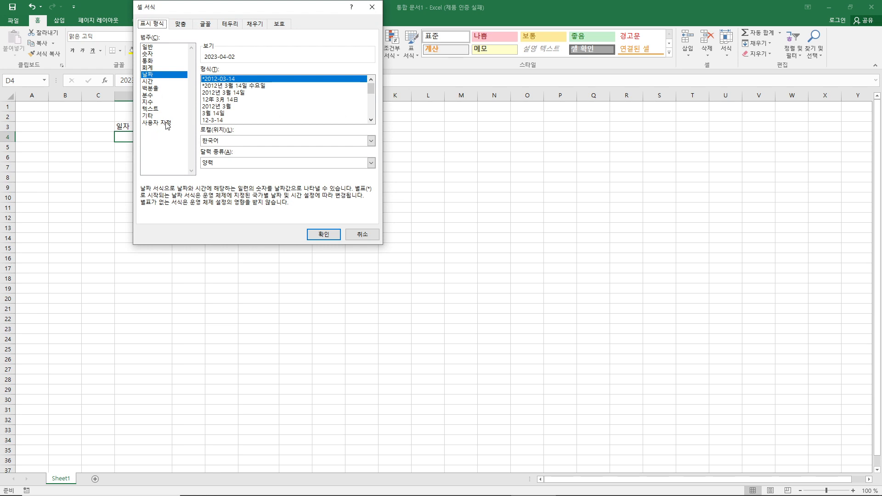
left_click(165, 124)
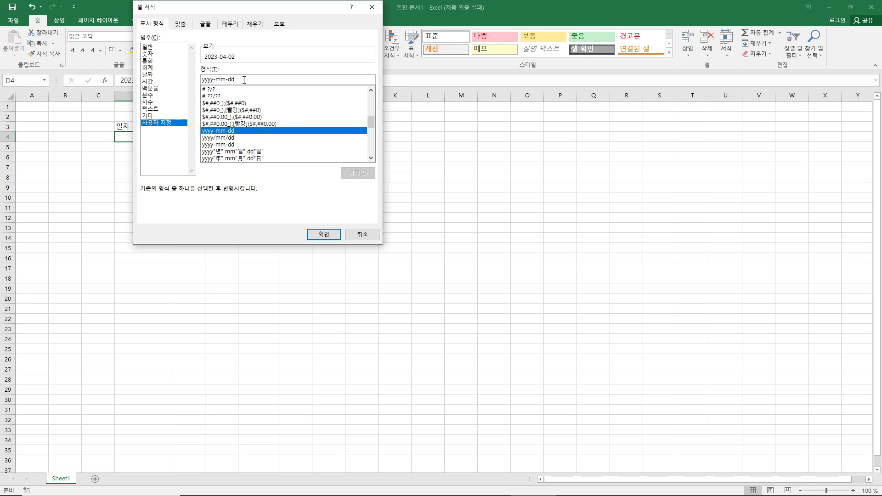
left_click(209, 80)
key("BackSpace")
key("BackSpace")
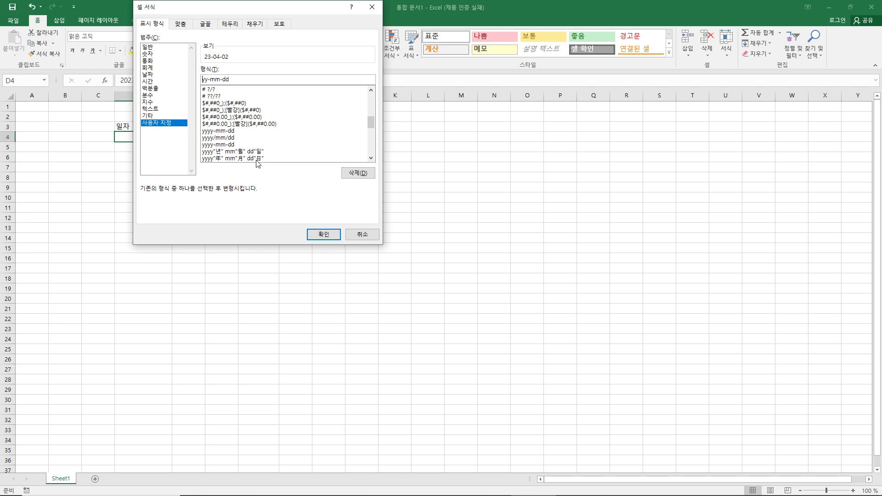
left_click(321, 236)
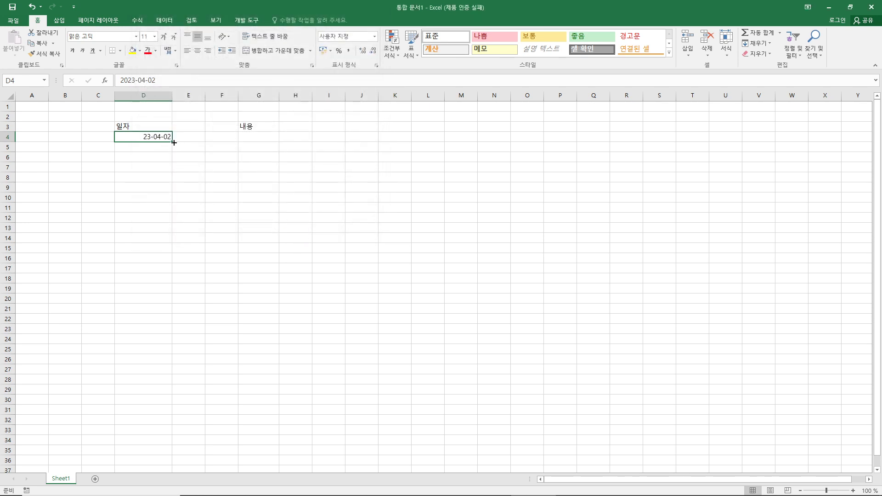
left_click_drag(173, 143, 178, 193)
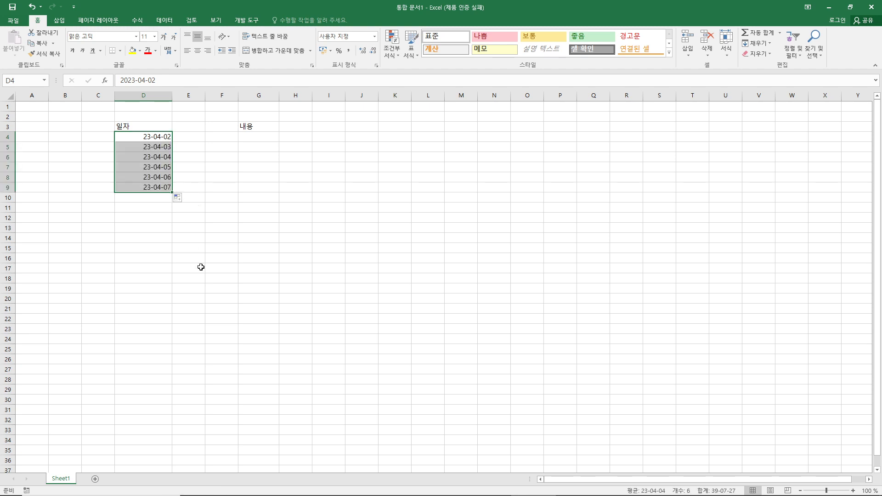
left_click(201, 227)
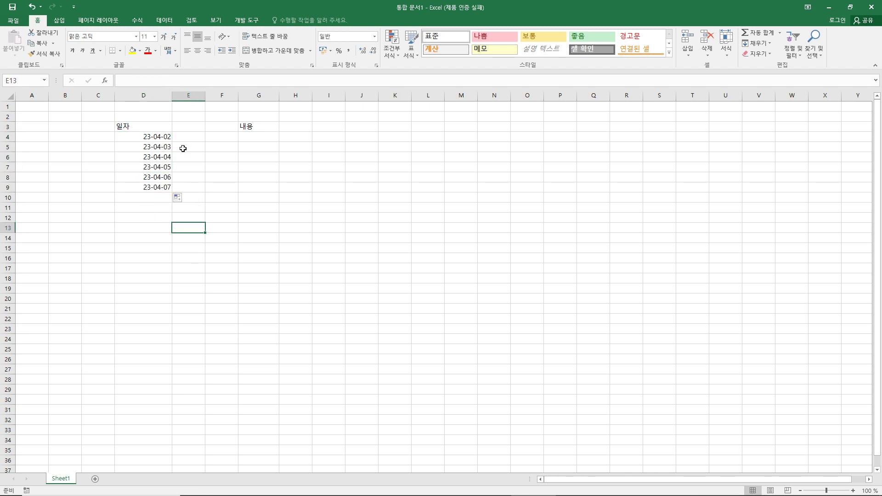
Step: Move the 내용 header from G3 to E3 and delete it
left_click(242, 128)
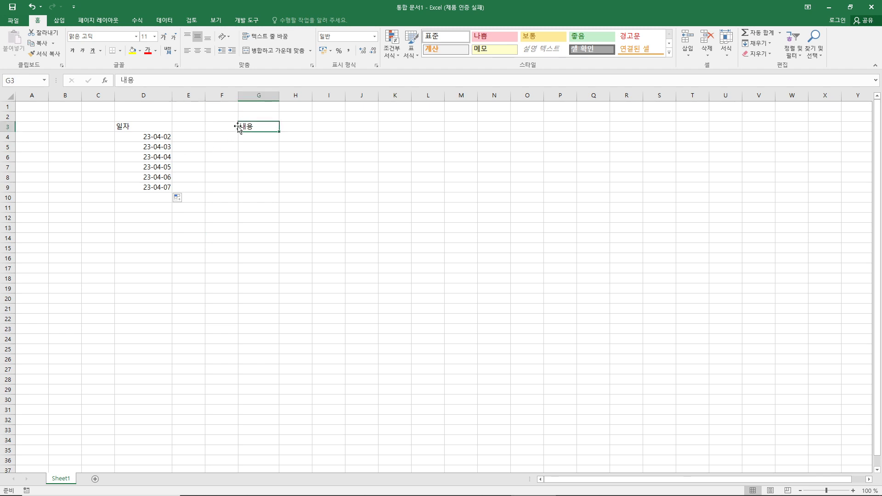
left_click_drag(241, 128, 180, 128)
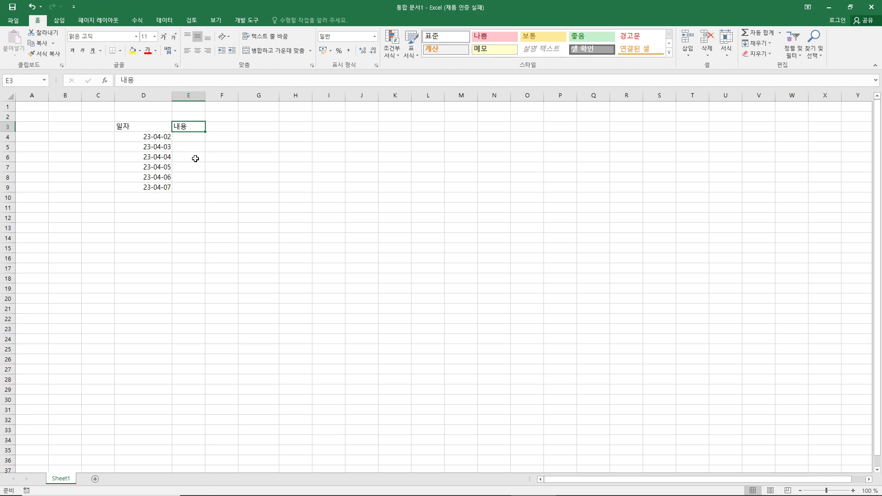
key("Delete")
left_click(188, 137)
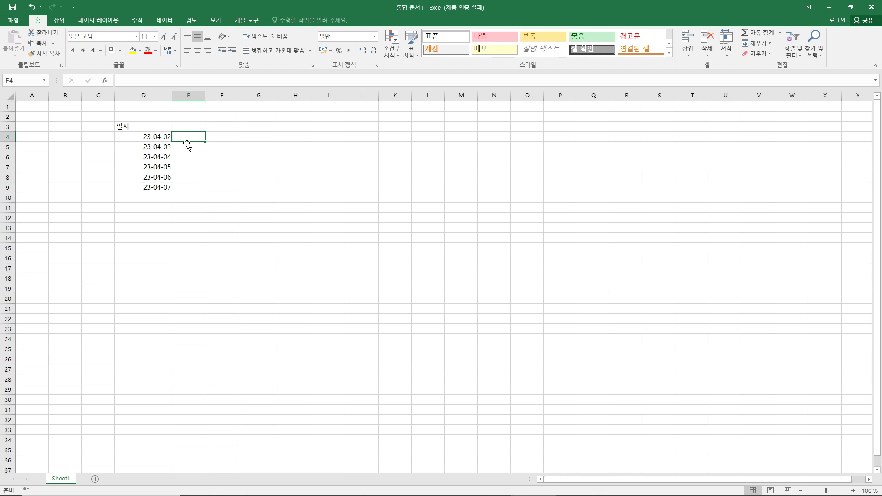
Step: Apply the custom format [$-ko-KR]yyyy"년" m"월" d"일" dddd to the dates in D4:D9 to include the weekday
left_click_drag(160, 138, 177, 197)
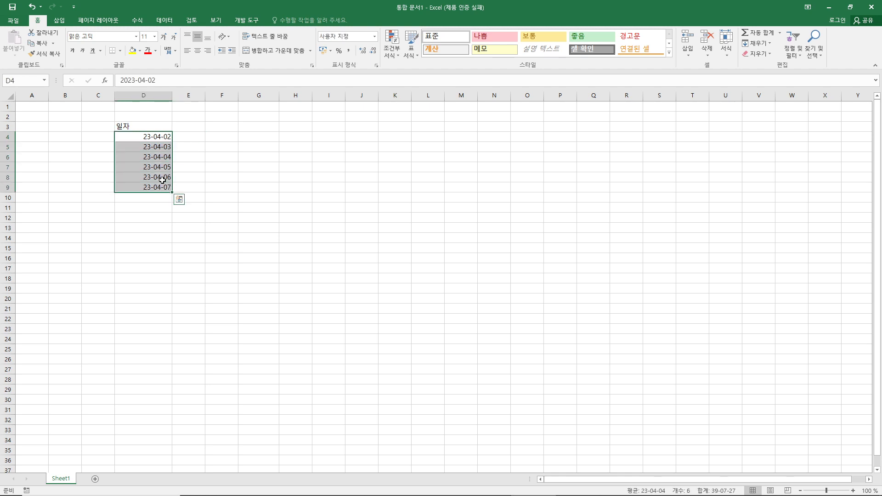
left_click(374, 36)
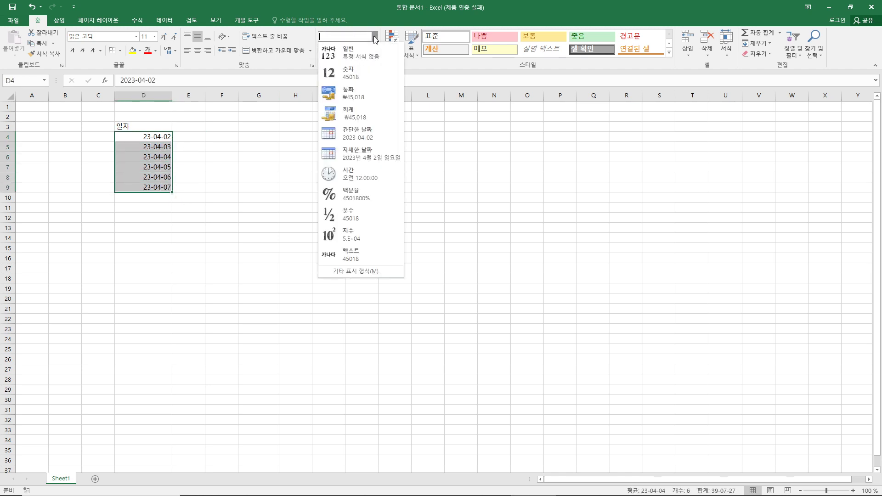
left_click(358, 271)
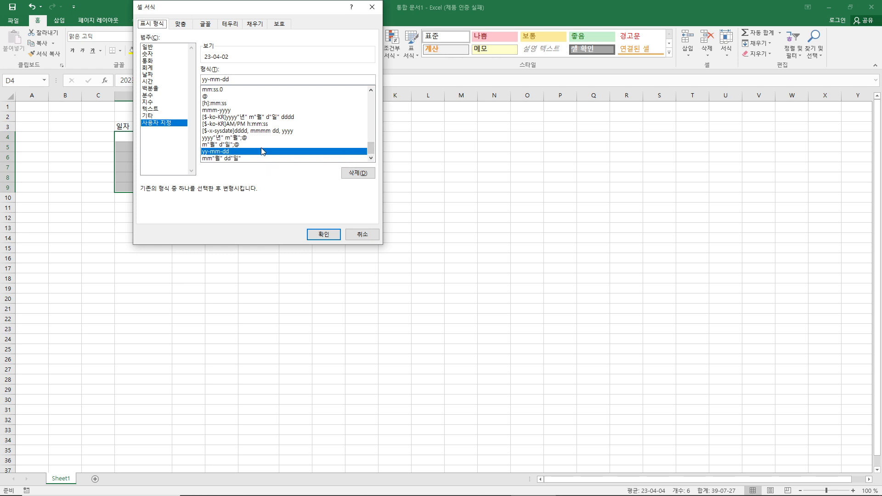
left_click(276, 117)
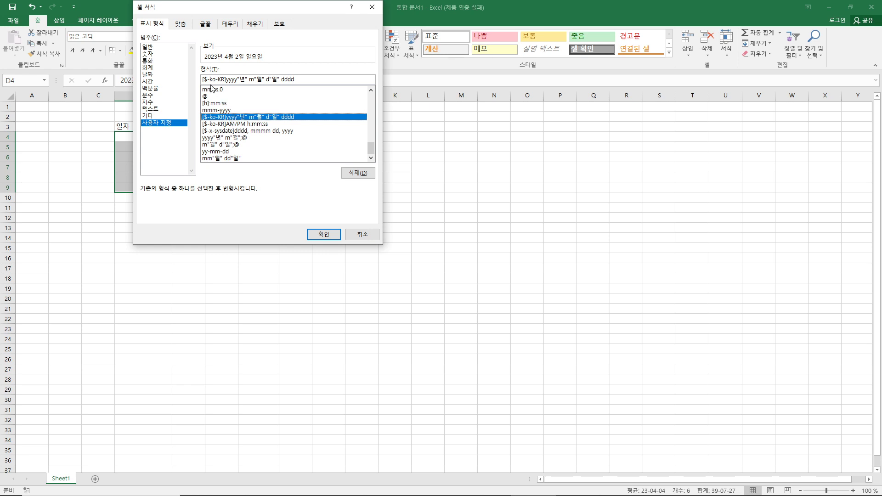
left_click(322, 236)
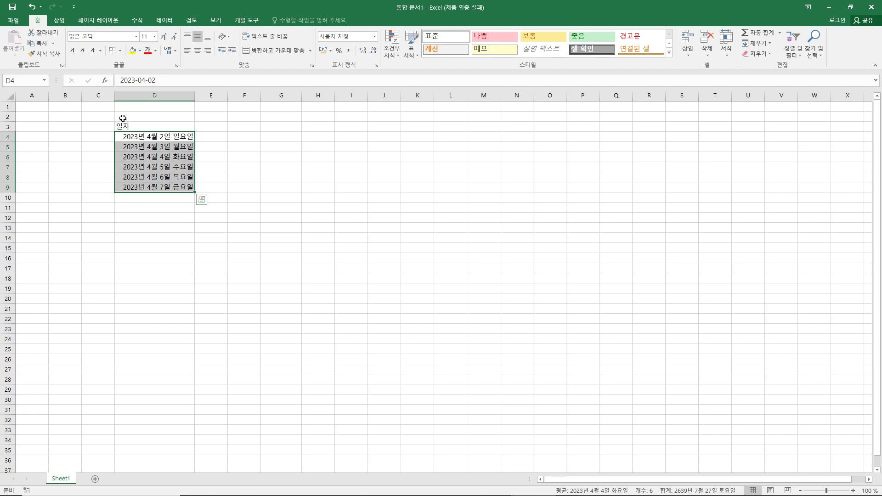
Step: Apply the custom format yy"년" m"월" d"일" dddd, without the [$-ko-KR] locale code, to the dates in D4:D9
left_click(375, 36)
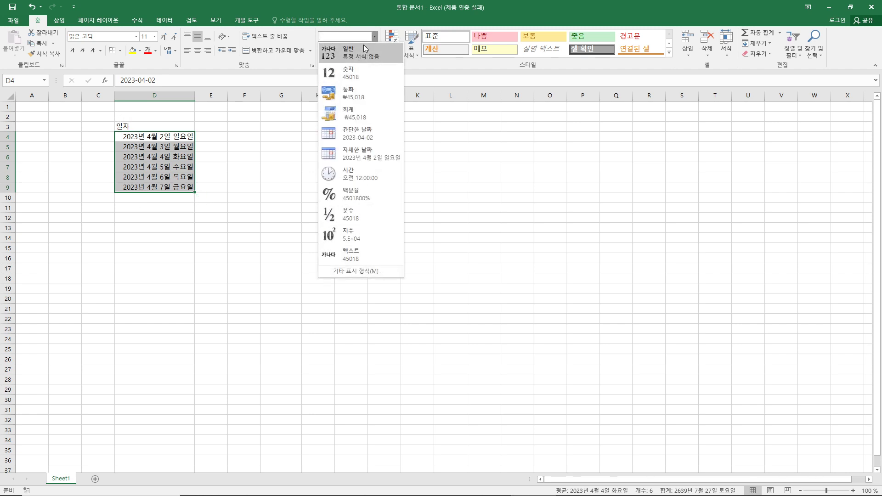
left_click(375, 271)
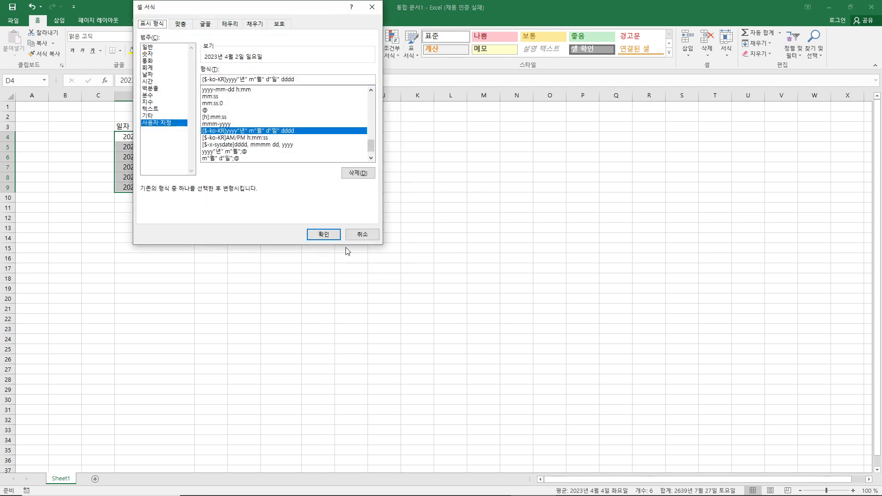
left_click(225, 133)
left_click(233, 80)
key("BackSpace")
key("BackSpace")
key("BackSpace")
key("BackSpace")
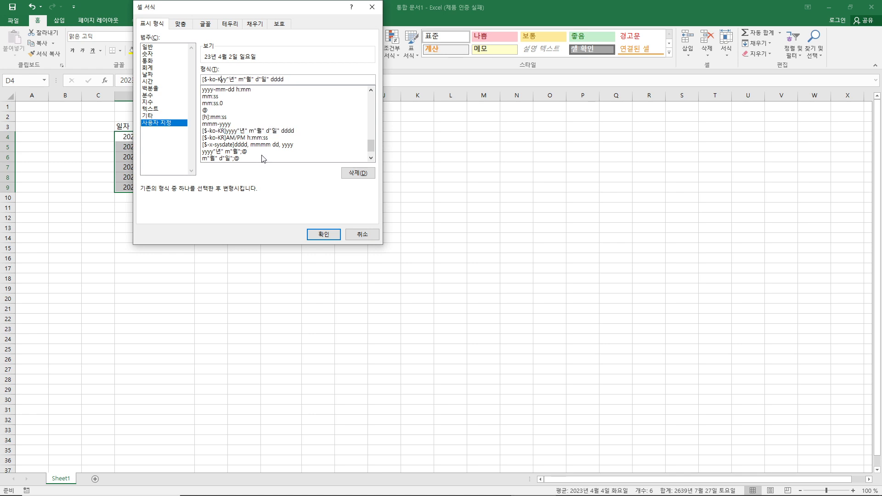
key("BackSpace")
key("BackSpace")
key("BackSpace")
key("BackSpace")
key("BackSpace")
key("BackSpace")
key("BackSpace")
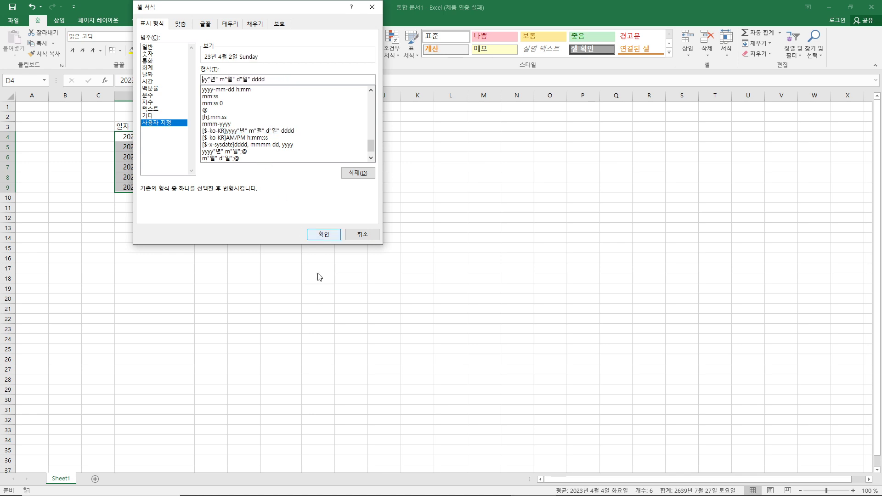
left_click(326, 236)
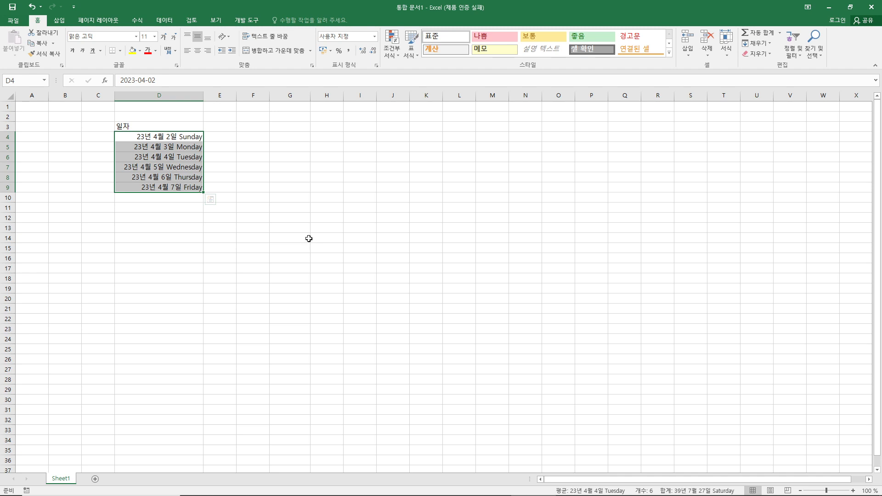
Step: Apply the custom format [$-ko-KR]yy"년" m"월" d"일" dddd to D4:D9 for two-digit years with Korean weekdays, and deselect the range
left_click(374, 37)
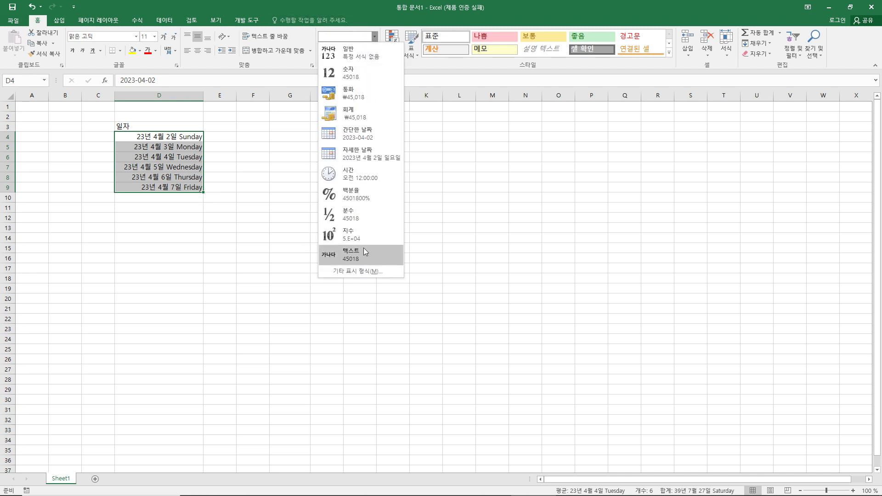
left_click(369, 272)
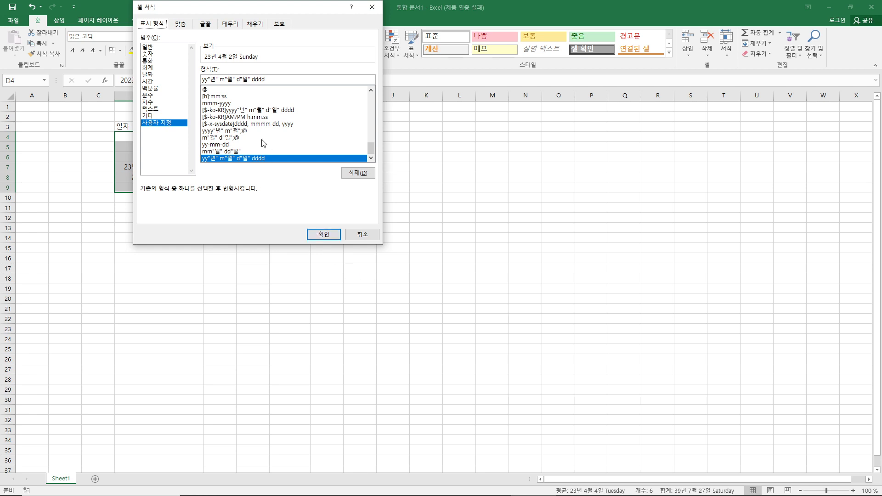
left_click(226, 110)
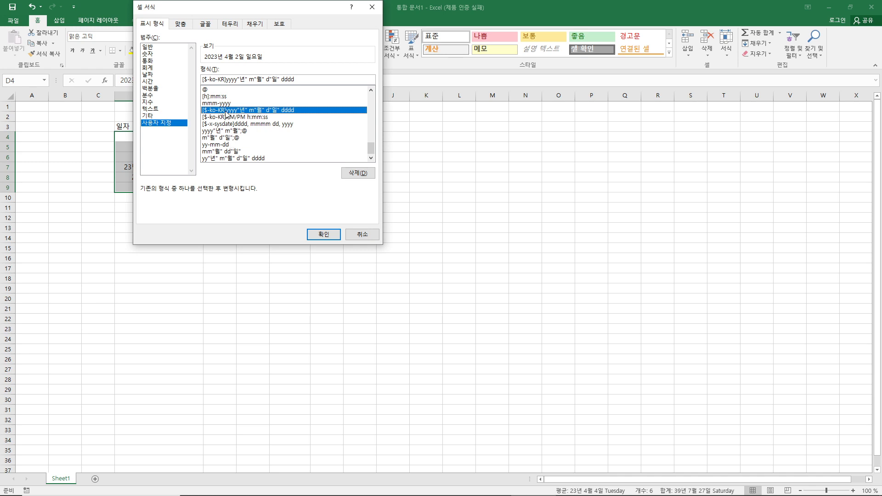
left_click(227, 79)
key("Delete")
key("Delete")
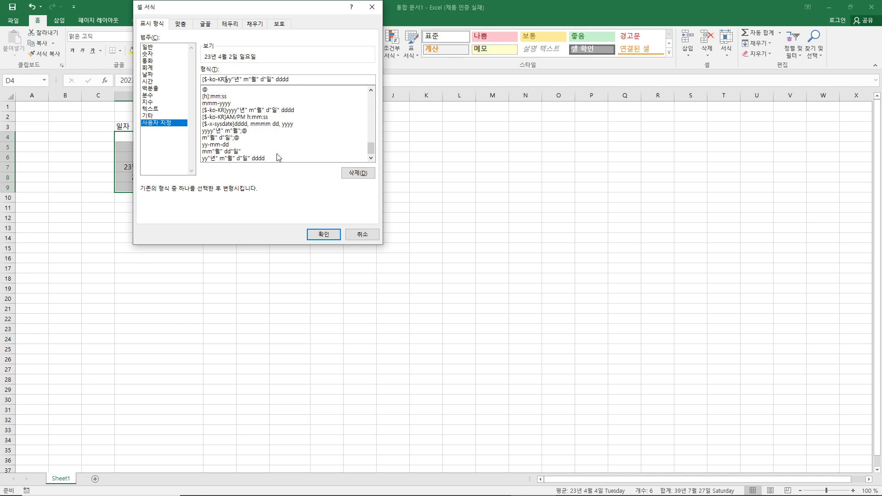
left_click(324, 235)
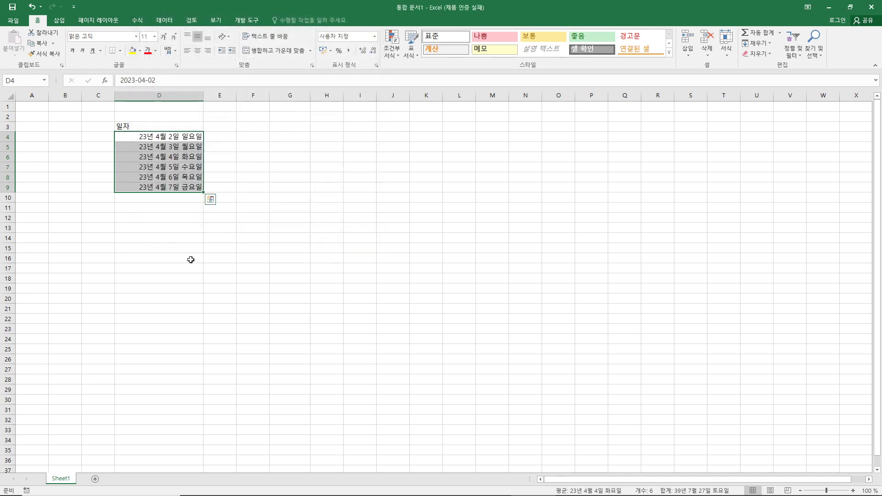
left_click(189, 263)
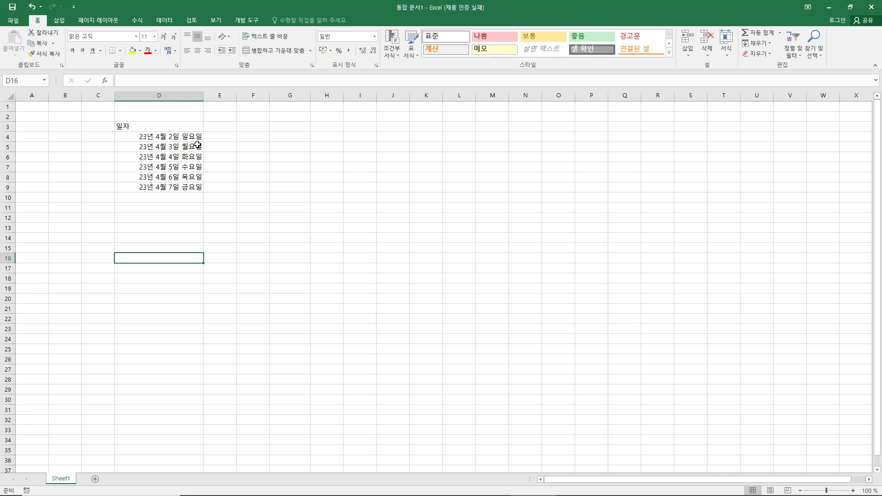